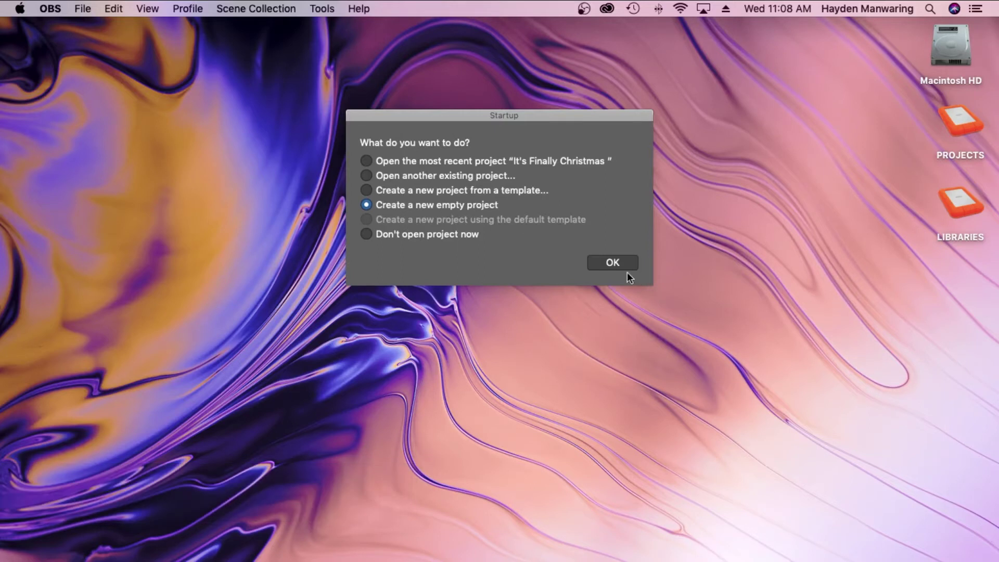
- Create a new empty project with one audio track, using No Input and Output 1 + 2
{"action": "left_click", "coordinate": [601, 257]}
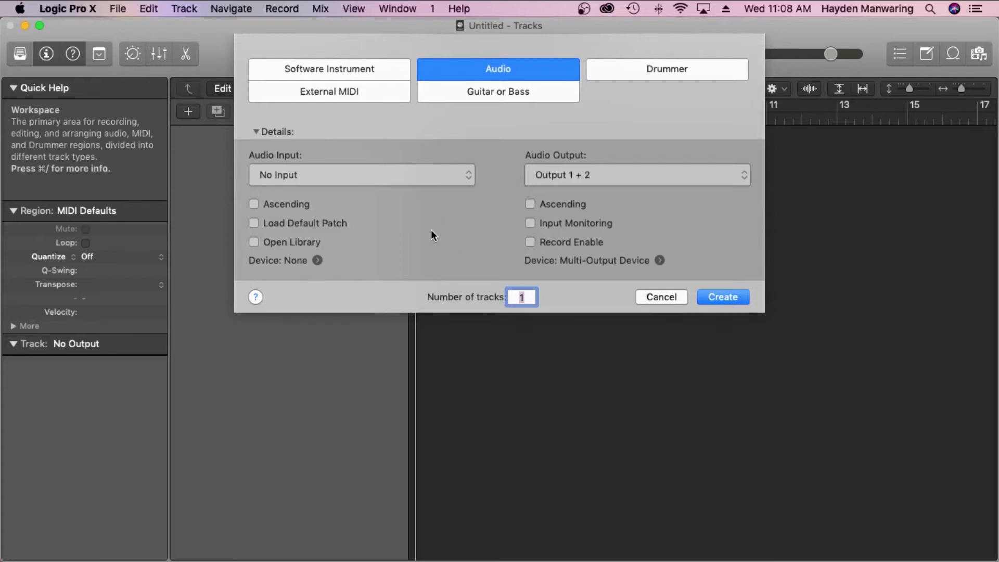
{"action": "left_click", "coordinate": [349, 68]}
{"action": "left_click", "coordinate": [348, 90]}
{"action": "left_click", "coordinate": [504, 101]}
{"action": "left_click", "coordinate": [638, 70]}
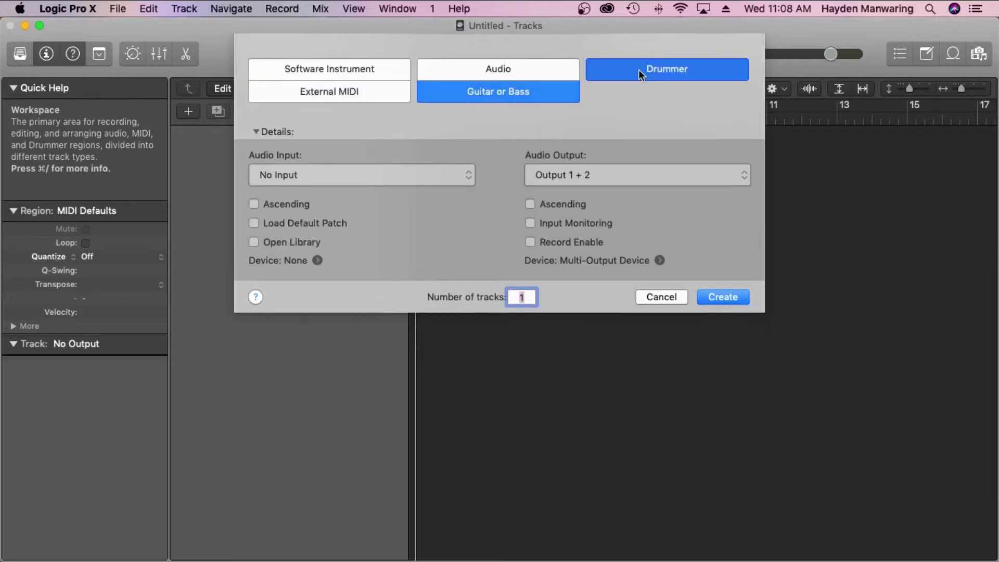
{"action": "left_click", "coordinate": [525, 69]}
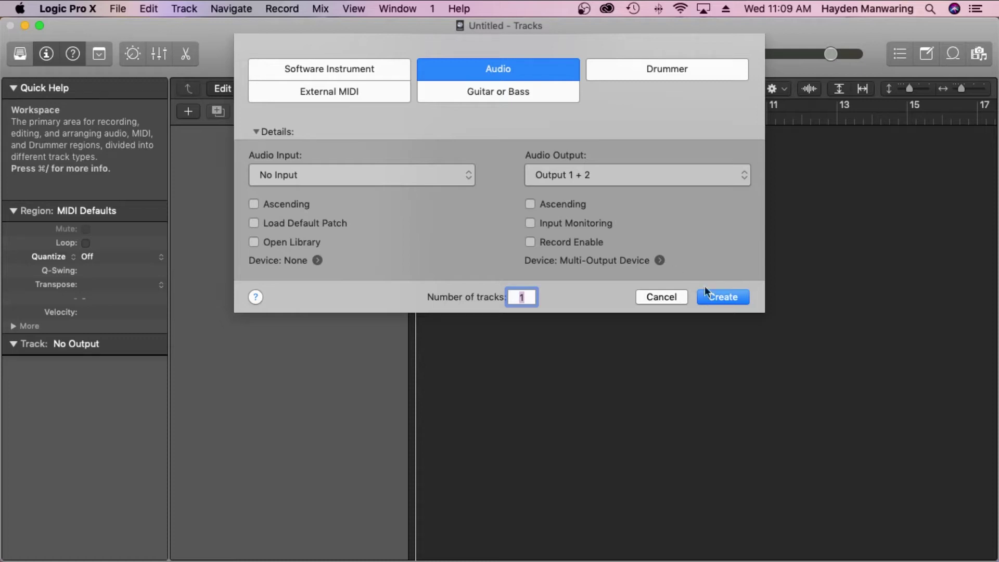
{"action": "left_click", "coordinate": [724, 297]}
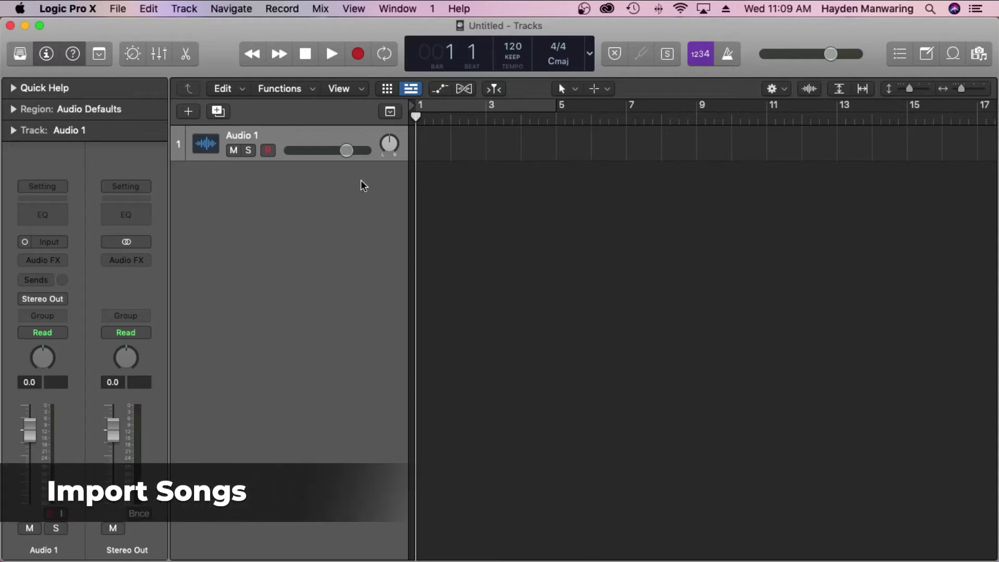
- Import the audio file MySong#1.mp3 from Downloads onto the Audio 1 track at bar 1
{"action": "left_click", "coordinate": [115, 9]}
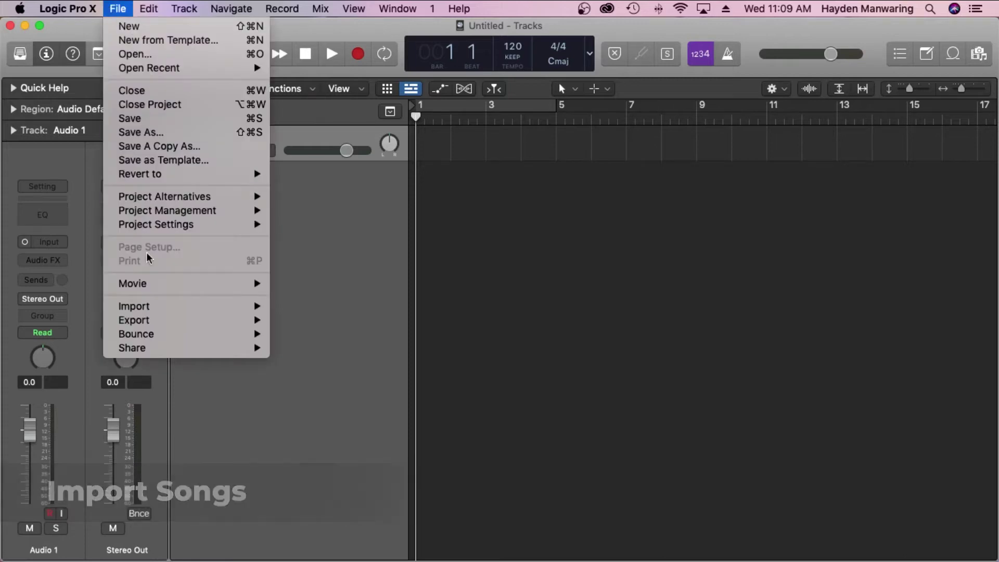
{"action": "mouse_move", "coordinate": [146, 306]}
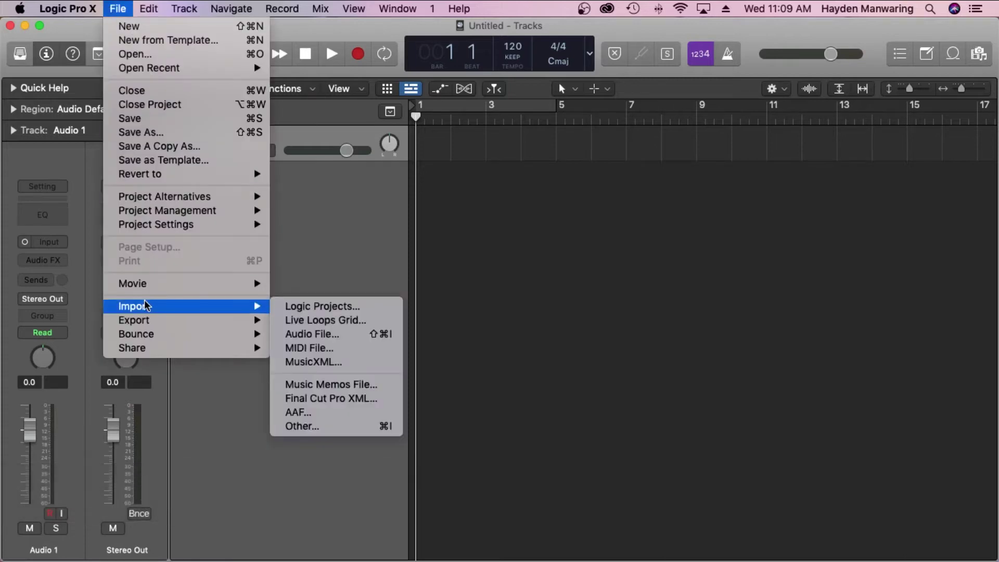
{"action": "left_click", "coordinate": [303, 335]}
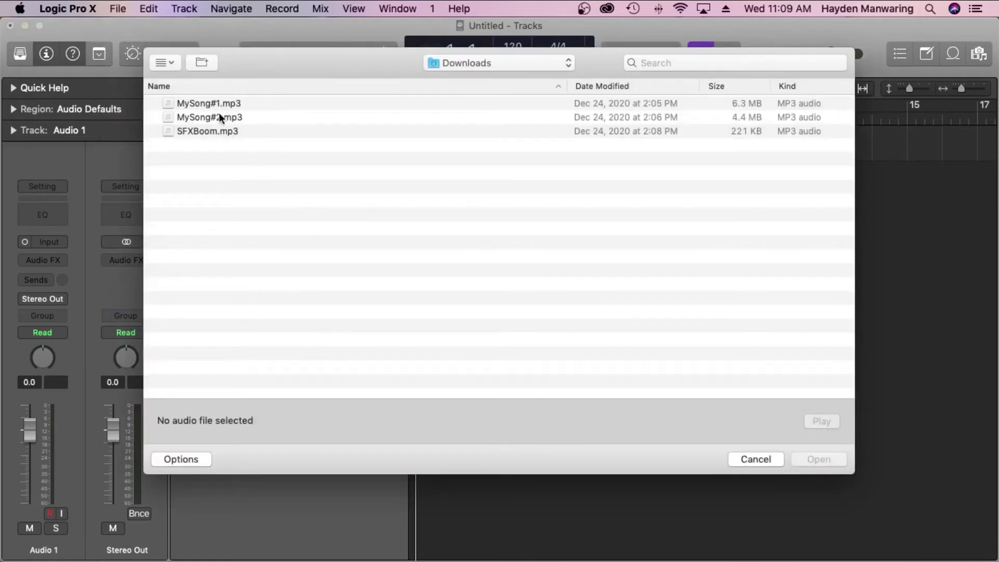
{"action": "left_click", "coordinate": [217, 103]}
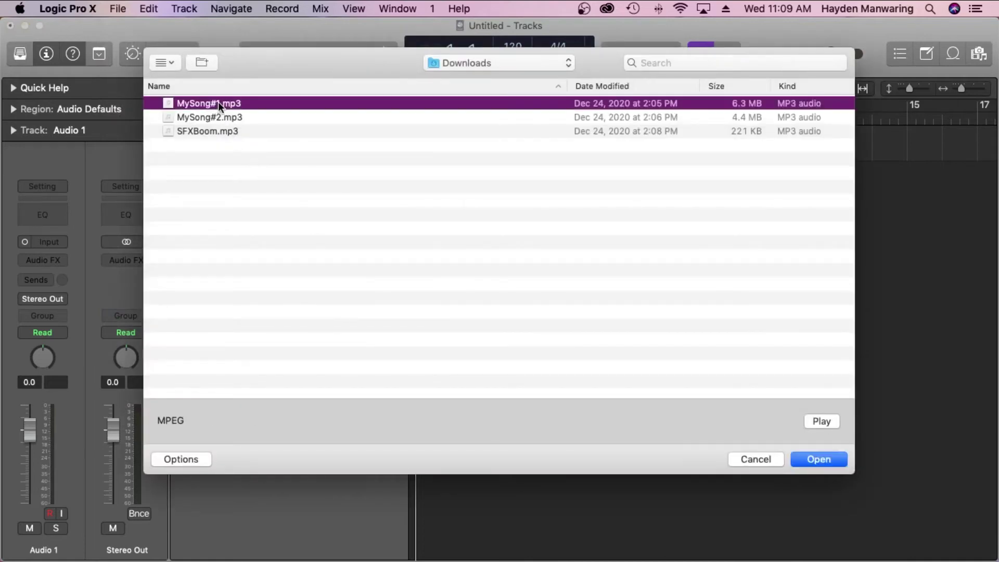
{"action": "left_click", "coordinate": [497, 63]}
{"action": "left_click", "coordinate": [338, 161]}
{"action": "left_click", "coordinate": [819, 460]}
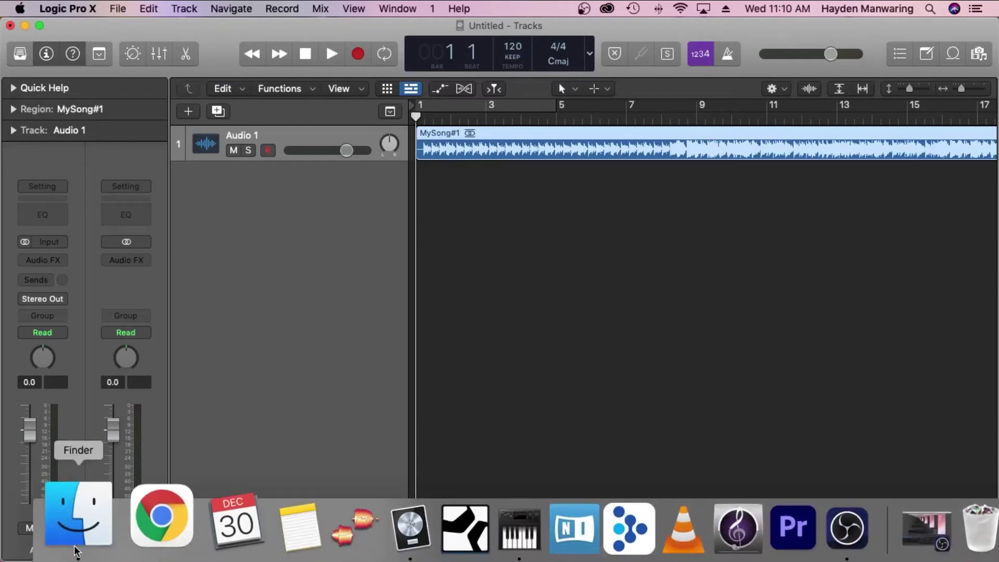
- Add MySong#2.mp3 at bar 1 and SFXBoom.mp3 between bars 2 and 3 as new tracks from Finder's Downloads folder
{"action": "left_click", "coordinate": [77, 550]}
{"action": "left_click", "coordinate": [436, 267]}
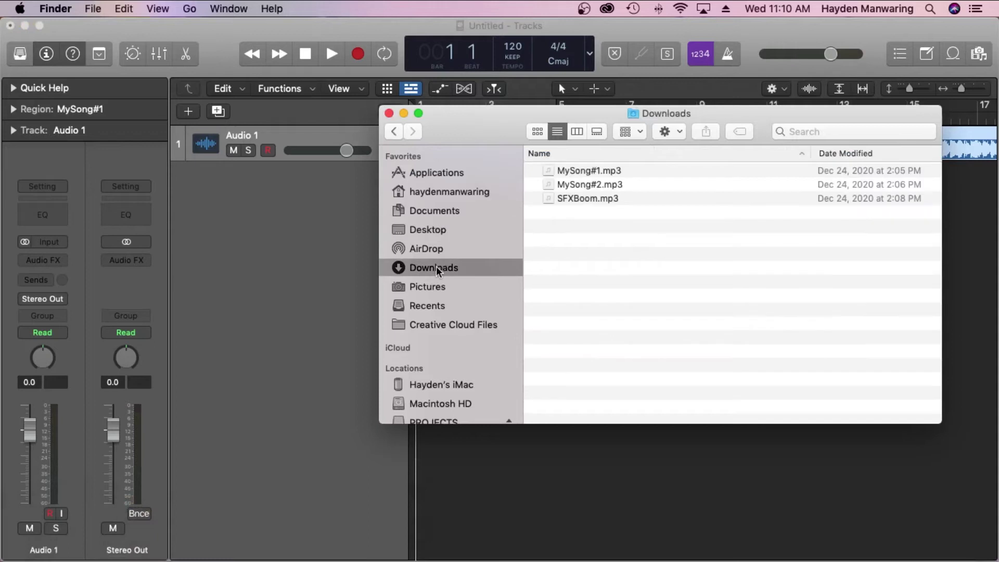
{"action": "left_click_drag", "start_coordinate": [479, 128], "coordinate": [648, 145]}
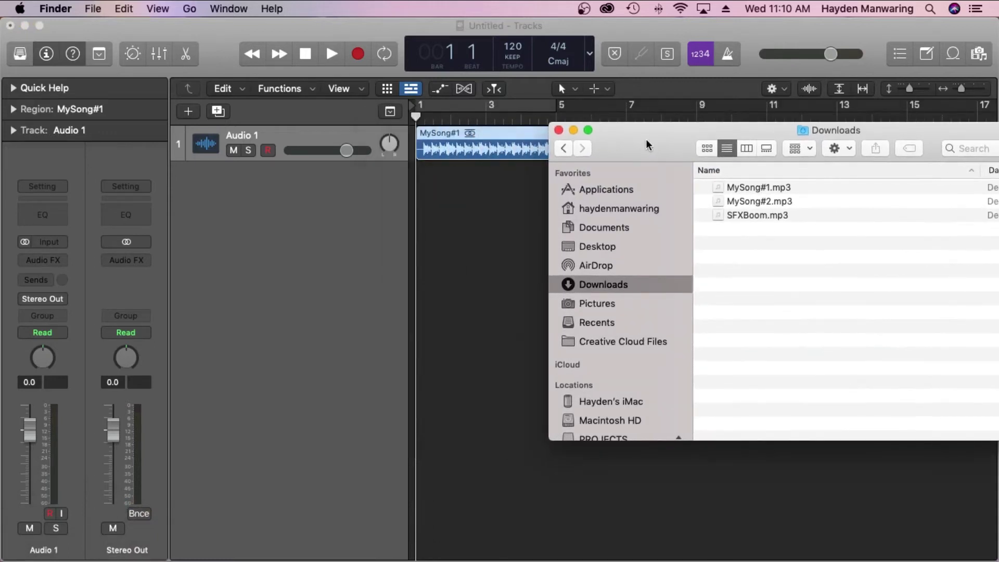
{"action": "left_click_drag", "start_coordinate": [758, 203], "coordinate": [418, 200]}
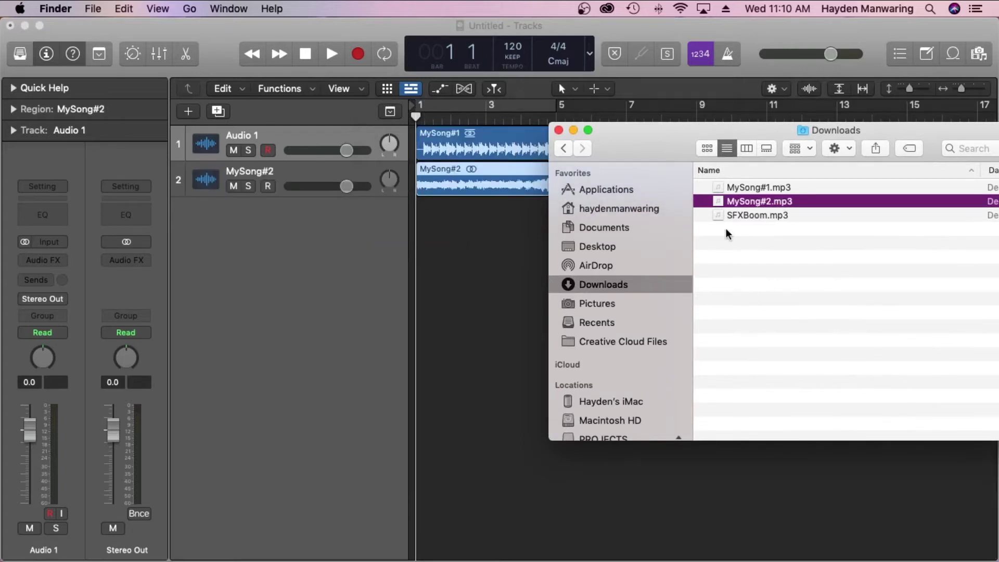
{"action": "left_click_drag", "start_coordinate": [748, 215], "coordinate": [460, 235]}
{"action": "left_click", "coordinate": [461, 290]}
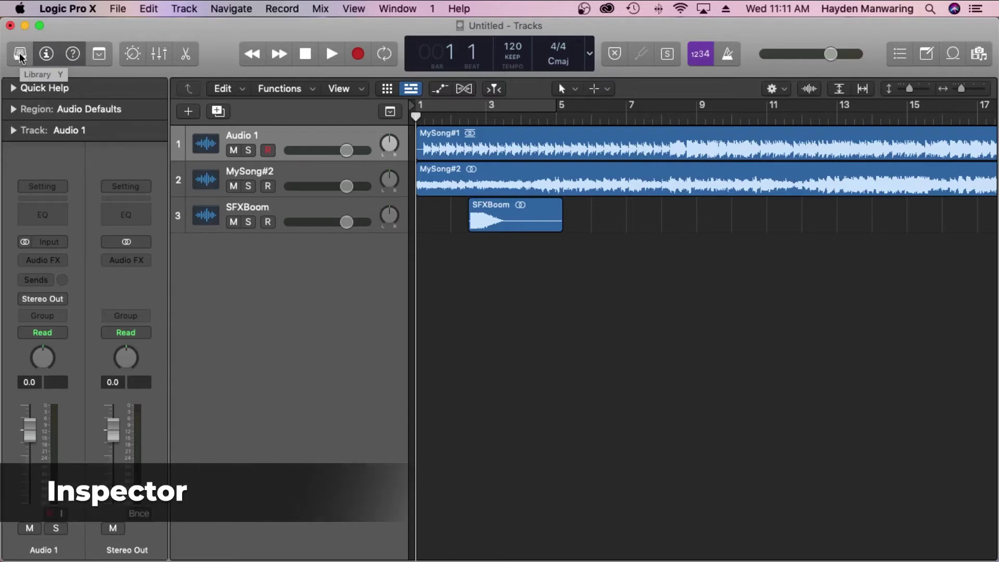
- Hide and reshow the Inspector, and turn on Quick Help
{"action": "left_click", "coordinate": [47, 54]}
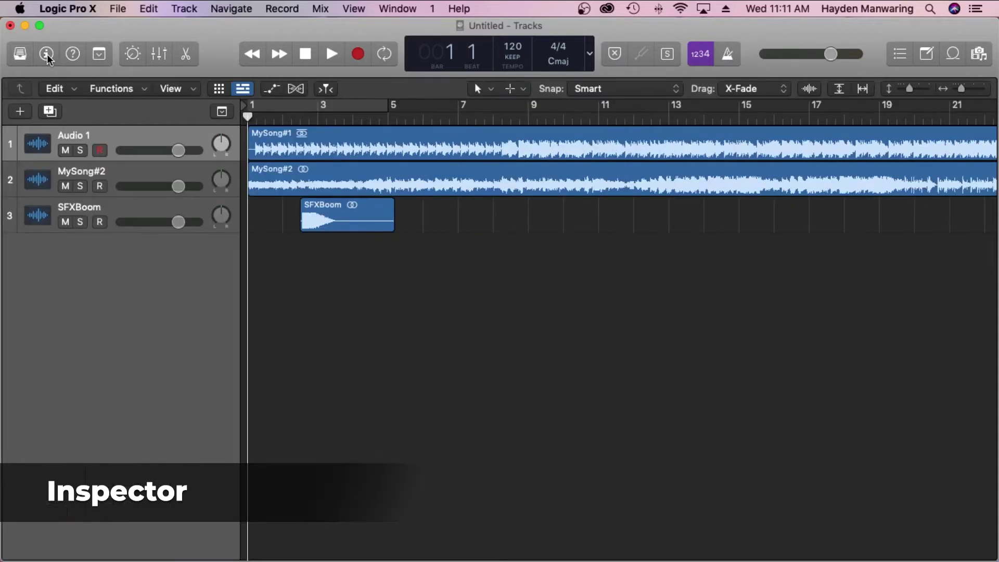
{"action": "left_click", "coordinate": [47, 54]}
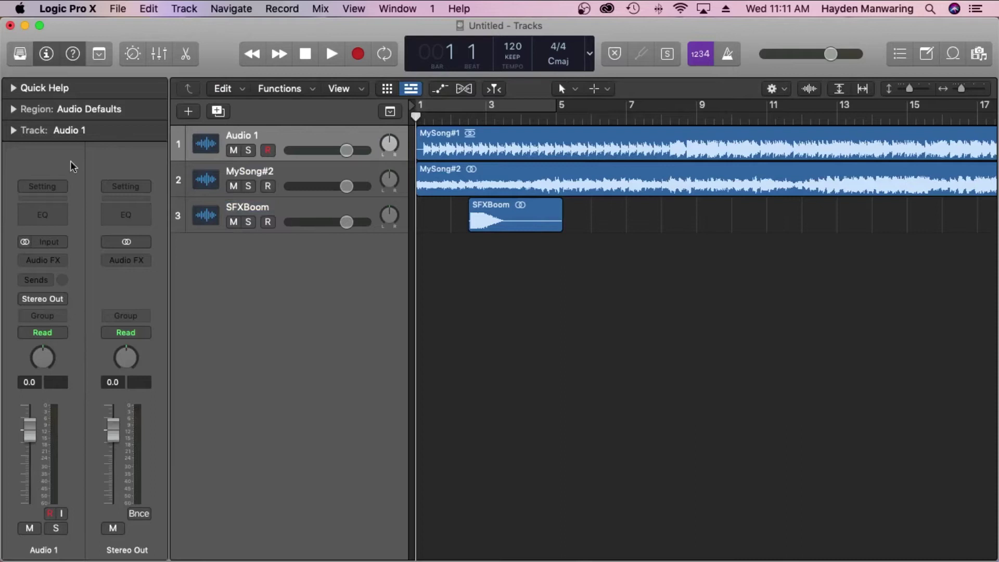
{"action": "left_click", "coordinate": [72, 54]}
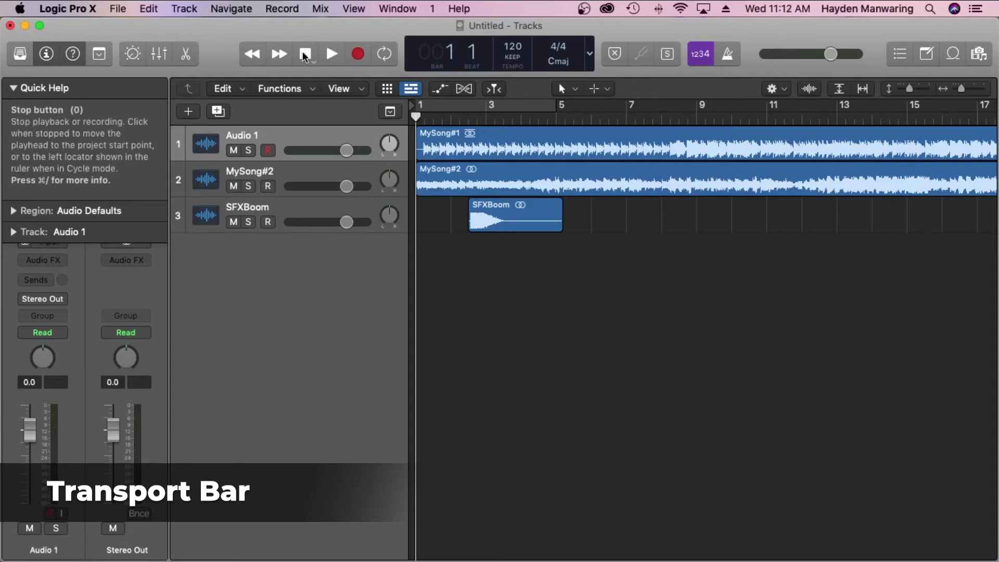
- Fast-forward the playhead to bar 9 beat 4 and switch the control bar display to beats with clock time
{"action": "left_click", "coordinate": [281, 54]}
{"action": "left_click", "coordinate": [282, 54]}
{"action": "left_click", "coordinate": [283, 54]}
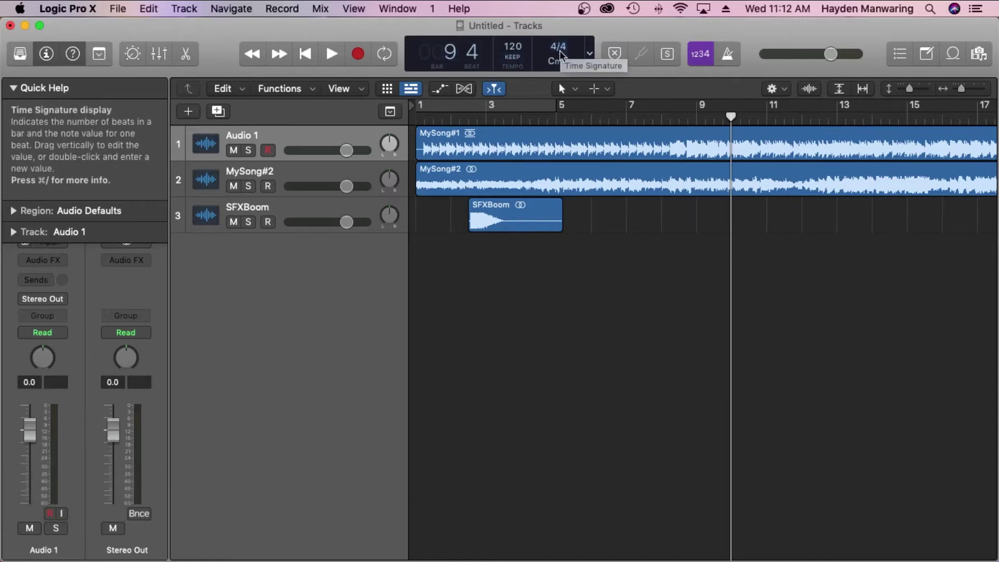
{"action": "left_click", "coordinate": [590, 54]}
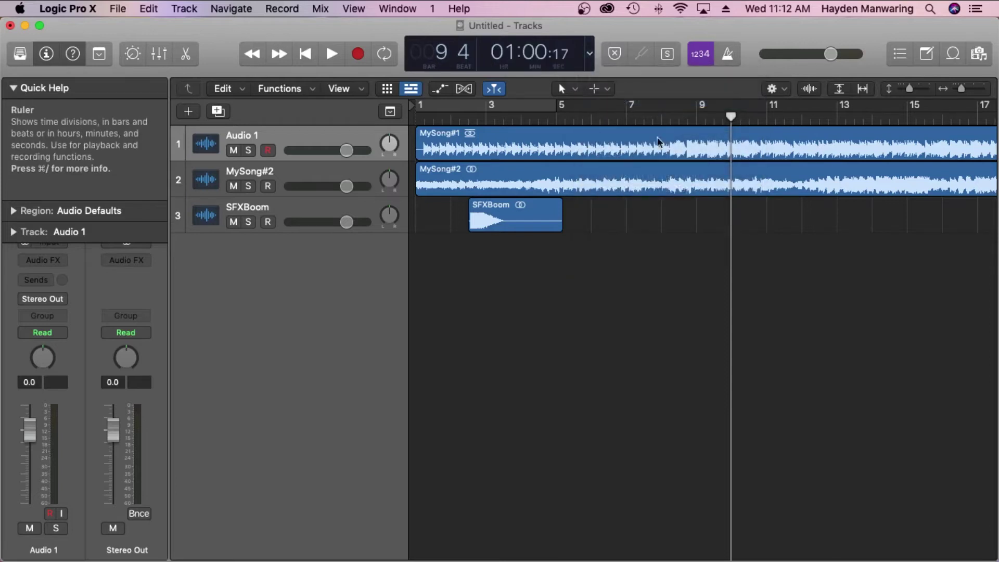
- Move the playhead to bar 11 beat 2 and turn off the count-in
{"action": "scroll", "coordinate": [697, 142], "scroll_direction": "right", "scroll_amount": 6}
{"action": "left_click_drag", "start_coordinate": [520, 120], "coordinate": [571, 119]}
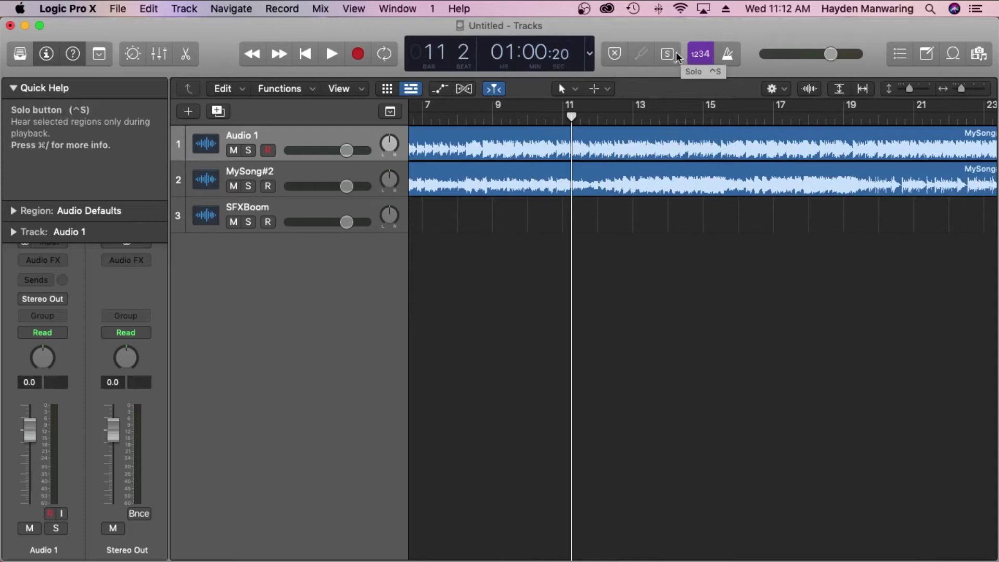
{"action": "left_click", "coordinate": [700, 54]}
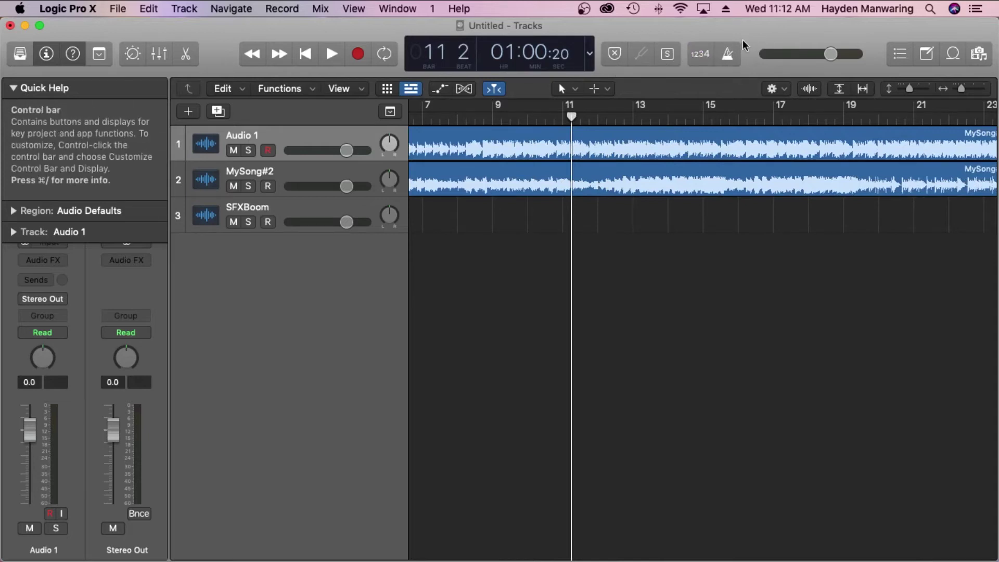
{"action": "left_click", "coordinate": [831, 53]}
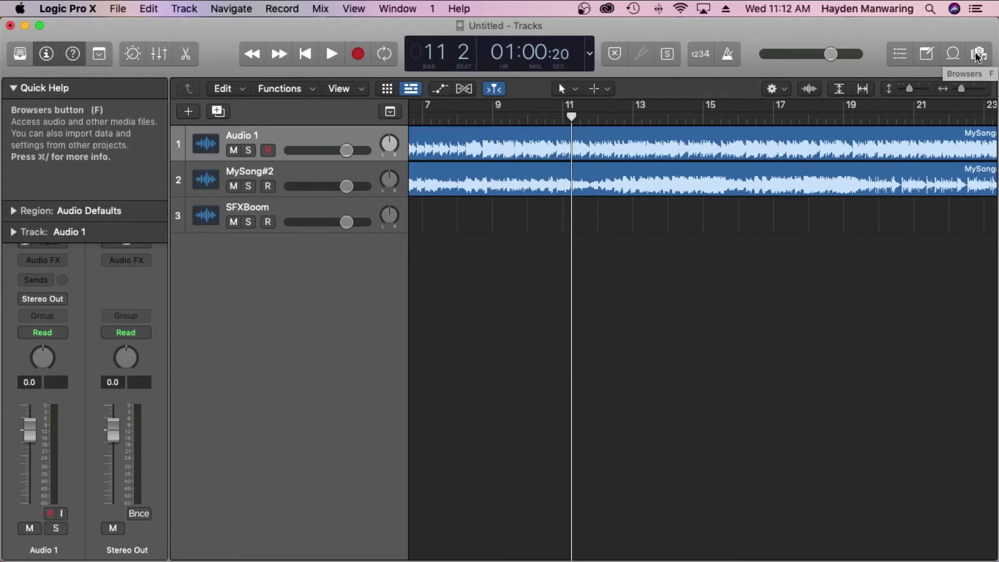
- Look over the project's event list and its note pad, closing each one after viewing
{"action": "left_click", "coordinate": [903, 53]}
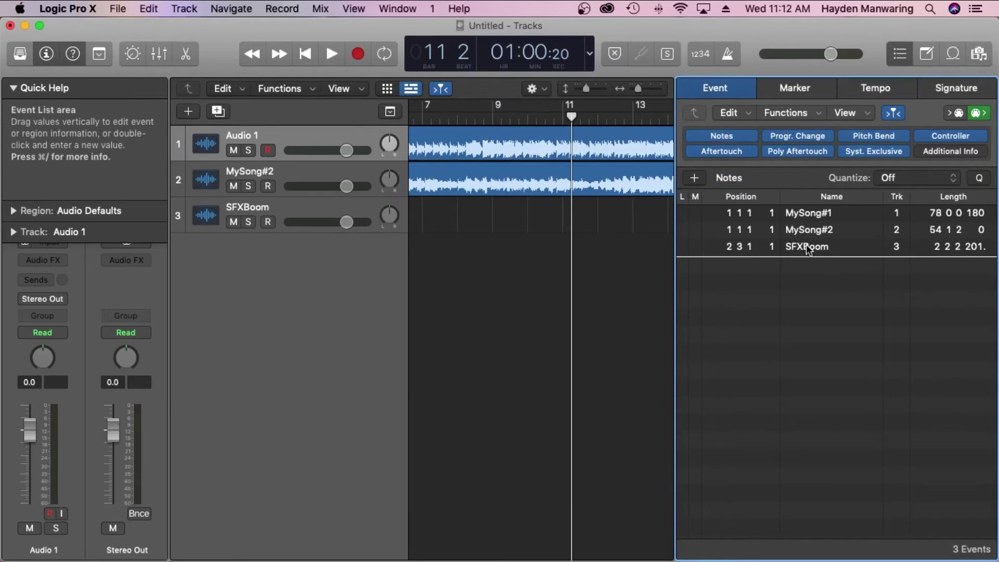
{"action": "left_click", "coordinate": [896, 55]}
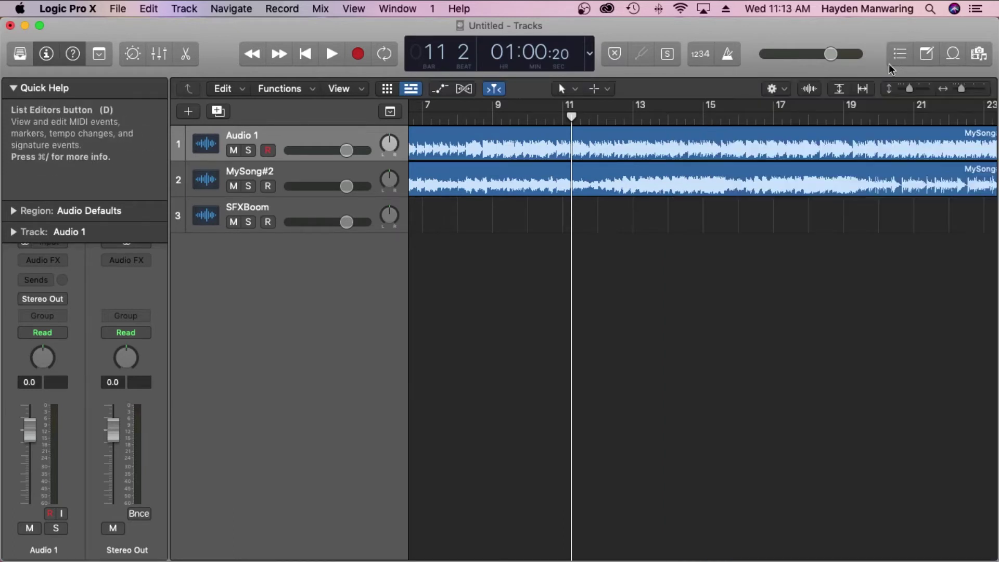
{"action": "left_click", "coordinate": [925, 54]}
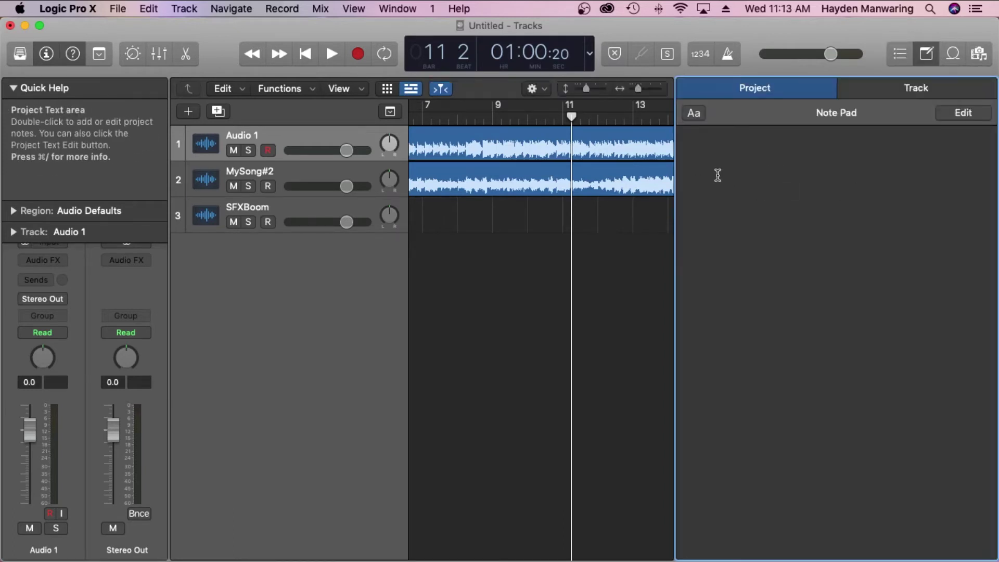
{"action": "left_click", "coordinate": [928, 52]}
- Filter the Loop Browser by the Sound Effects instrument category and find the Boomer FX loops
{"action": "left_click", "coordinate": [955, 54]}
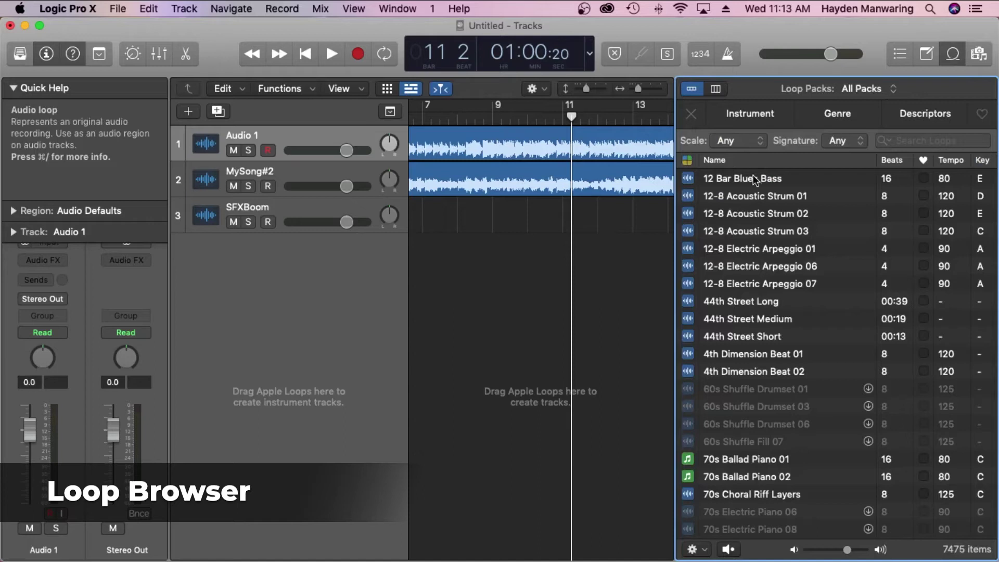
{"action": "left_click", "coordinate": [757, 114]}
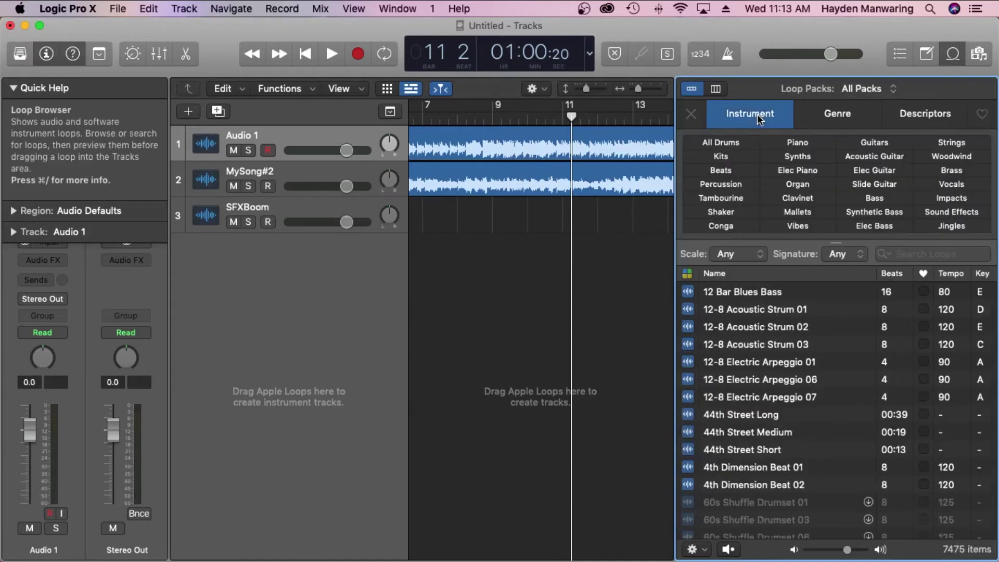
{"action": "left_click", "coordinate": [950, 211]}
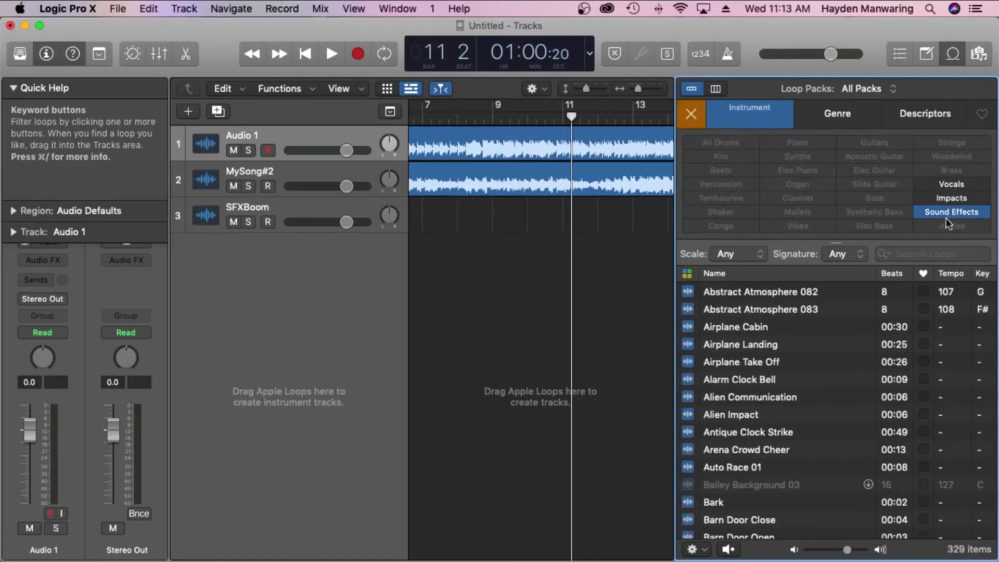
{"action": "scroll", "coordinate": [737, 423], "scroll_direction": "down", "scroll_amount": 5}
{"action": "scroll", "coordinate": [737, 423], "scroll_direction": "down", "scroll_amount": 6}
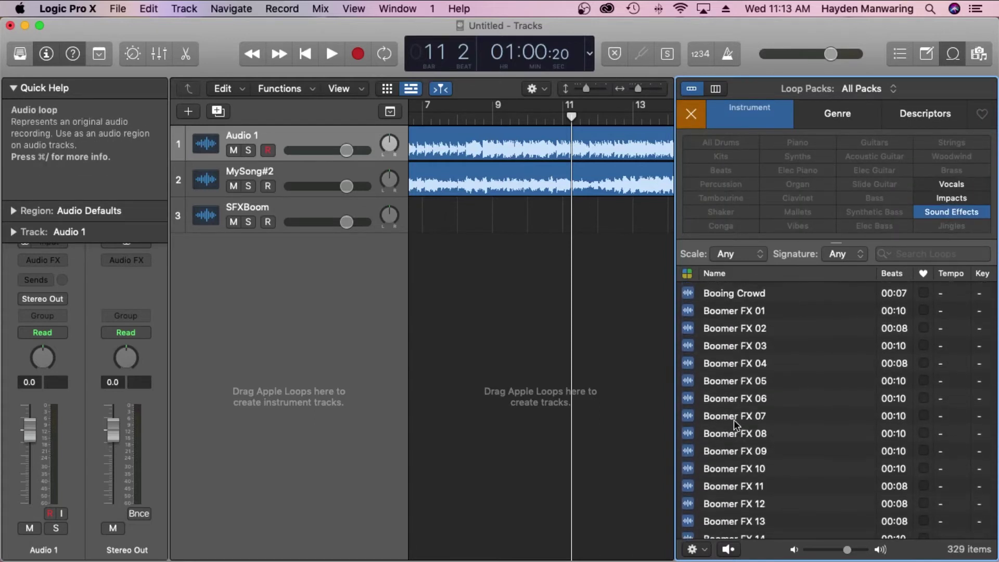
- Preview the Boomer FX 07 loop, add it on a new track between bars 8 and 9, and close the Loop Browser
{"action": "left_click", "coordinate": [735, 418]}
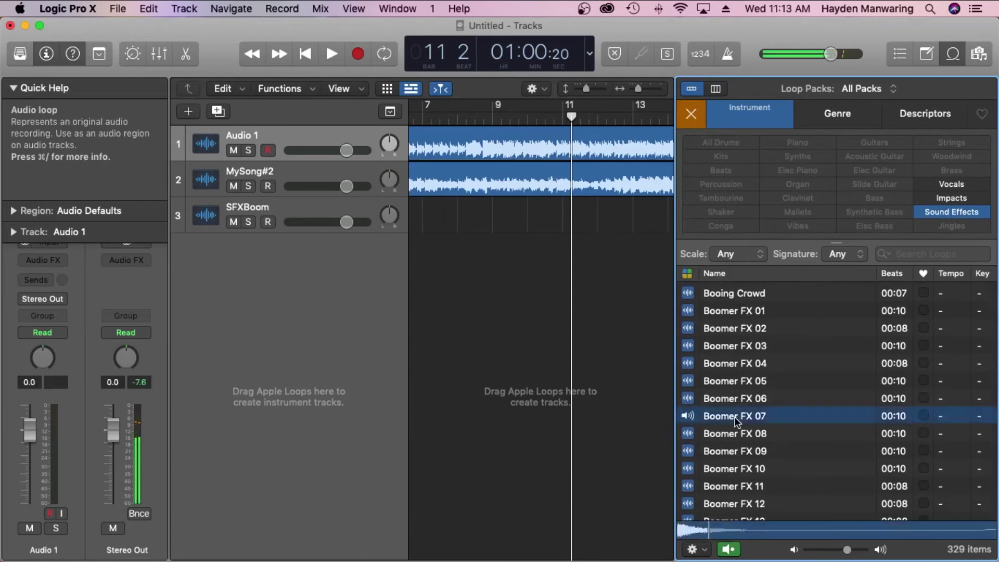
{"action": "scroll", "coordinate": [738, 419], "scroll_direction": "up", "scroll_amount": 1}
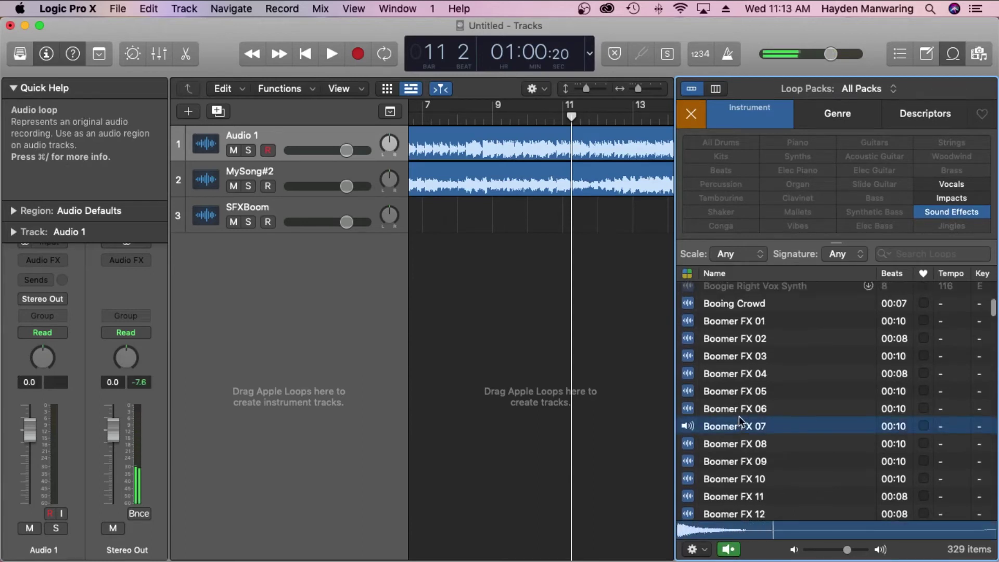
{"action": "left_click_drag", "start_coordinate": [728, 426], "coordinate": [473, 256]}
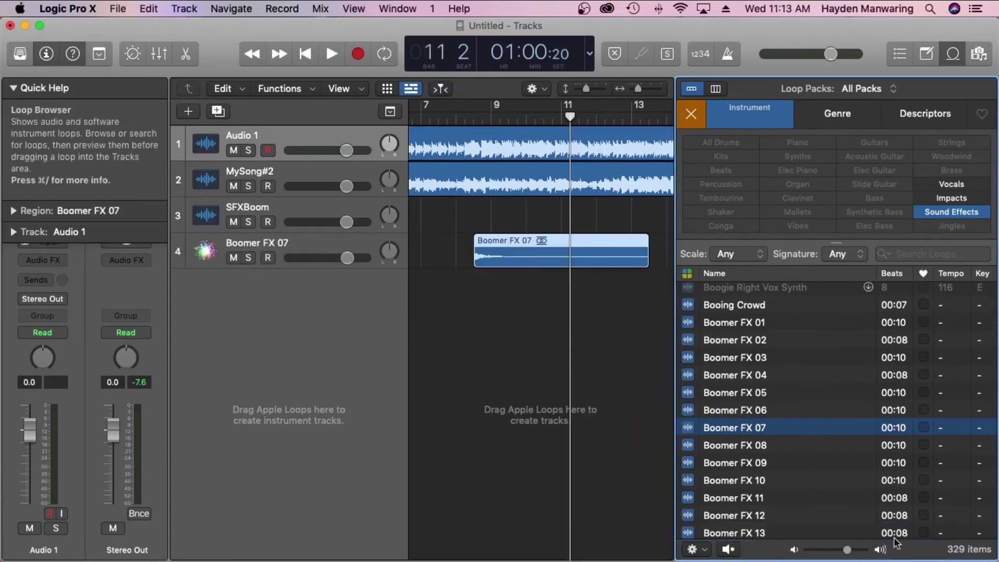
{"action": "scroll", "coordinate": [791, 423], "scroll_direction": "down", "scroll_amount": 5}
{"action": "scroll", "coordinate": [791, 423], "scroll_direction": "up", "scroll_amount": 3}
{"action": "scroll", "coordinate": [792, 423], "scroll_direction": "up", "scroll_amount": 10}
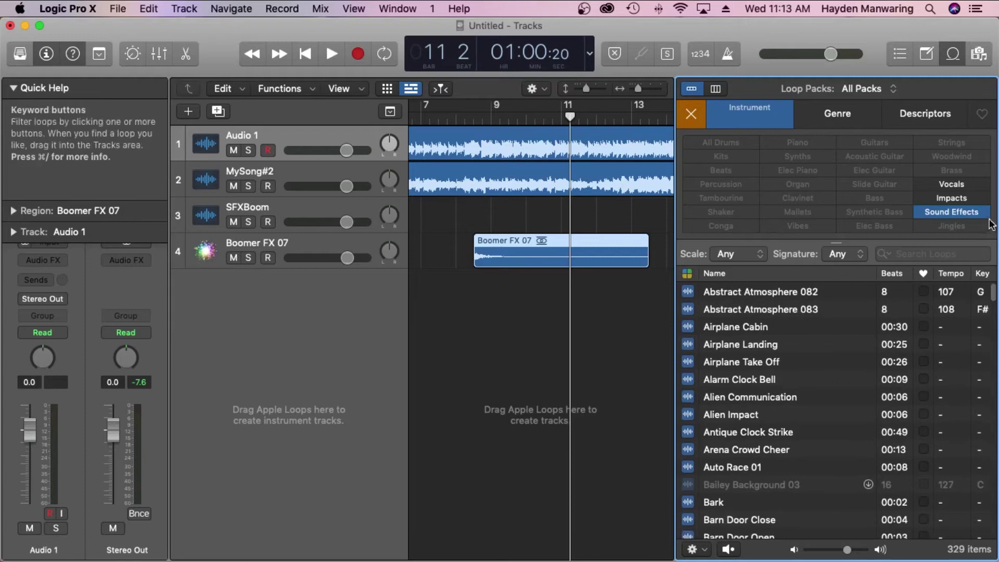
{"action": "left_click", "coordinate": [950, 60]}
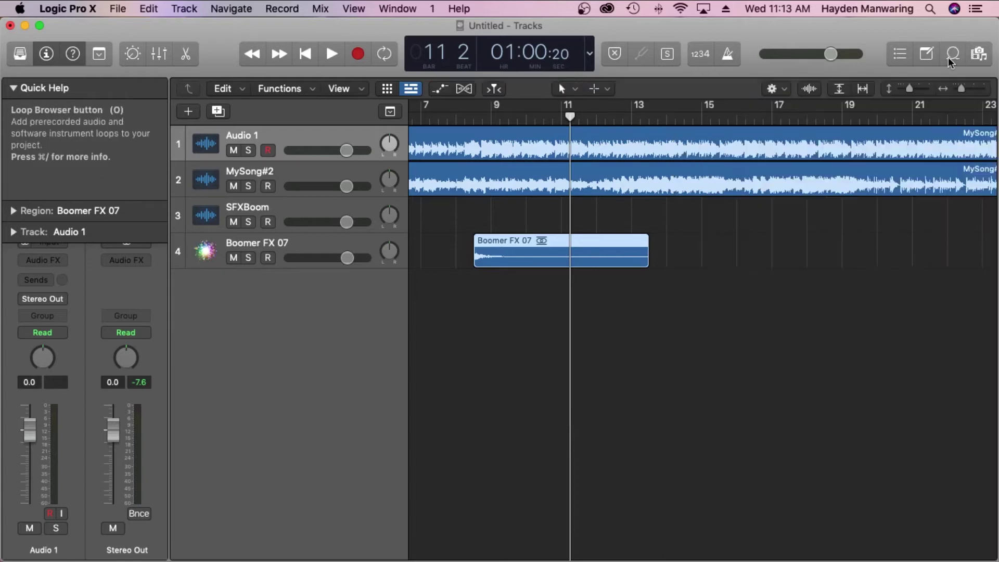
- Open the Browsers and examine the media library and the audio files used in the project
{"action": "left_click", "coordinate": [979, 53]}
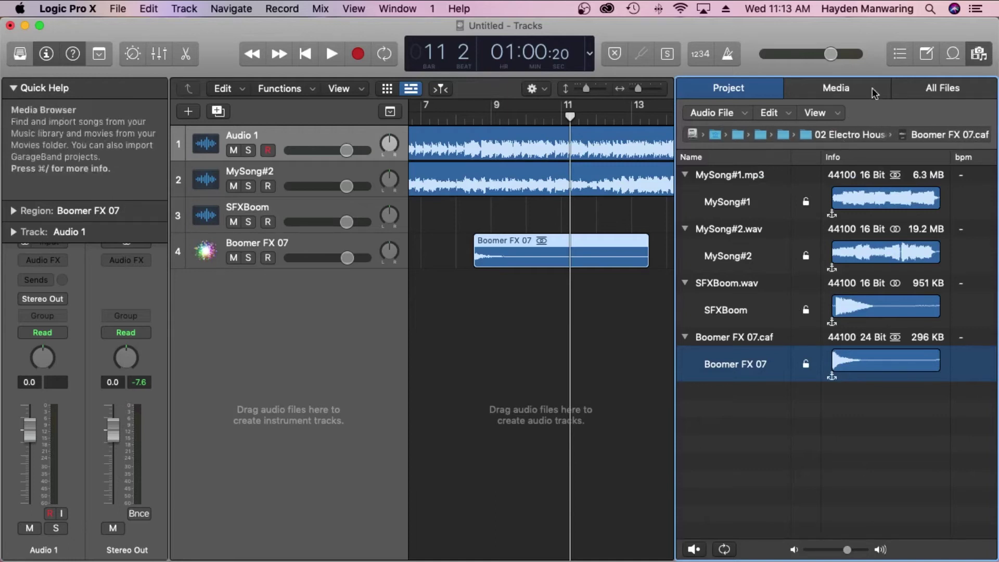
{"action": "left_click", "coordinate": [830, 89]}
{"action": "left_click", "coordinate": [744, 89]}
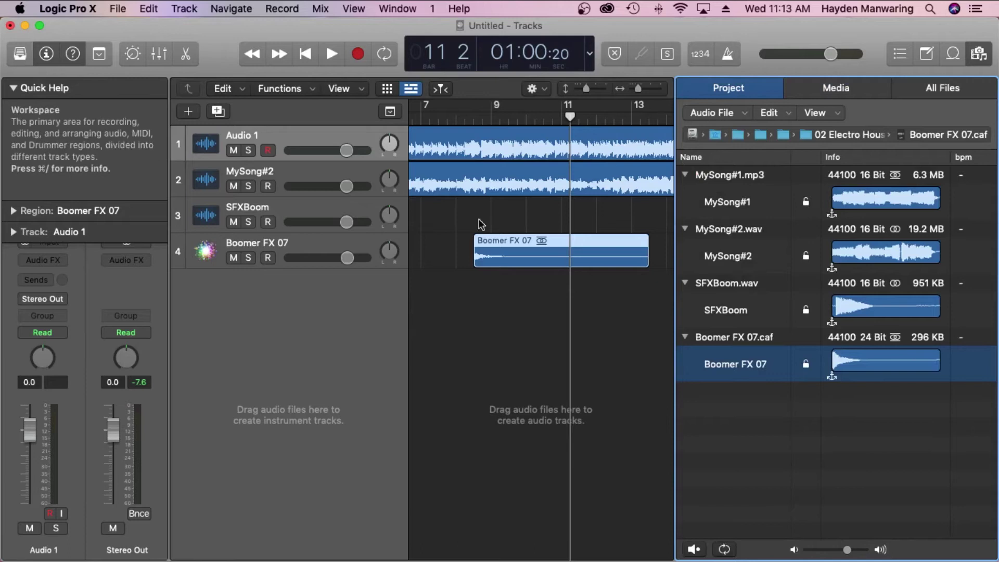
- Close the Browsers and Quick Help, and look over the Track and Region parameters in the inspector, leaving both collapsed
{"action": "left_click", "coordinate": [980, 54]}
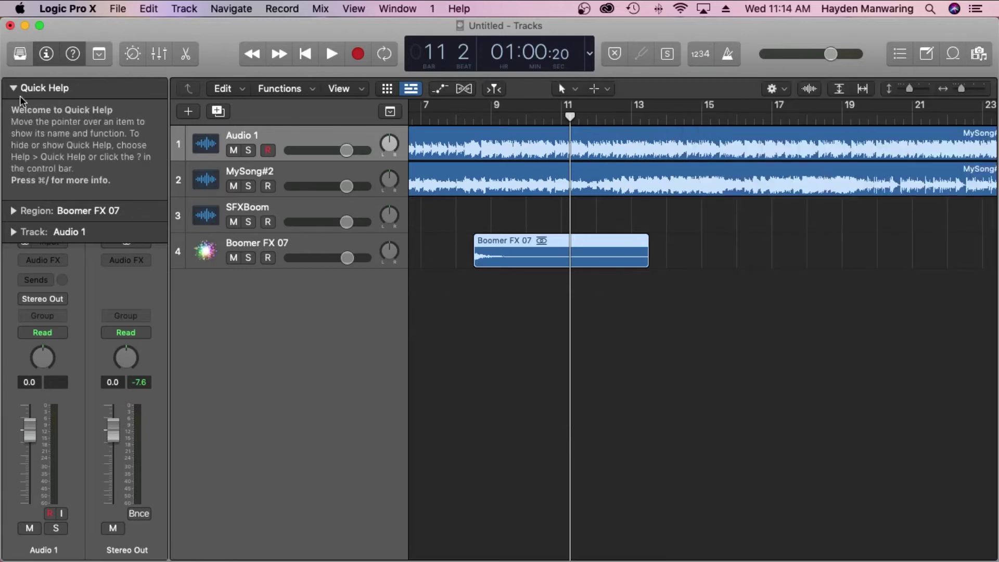
{"action": "left_click", "coordinate": [76, 57]}
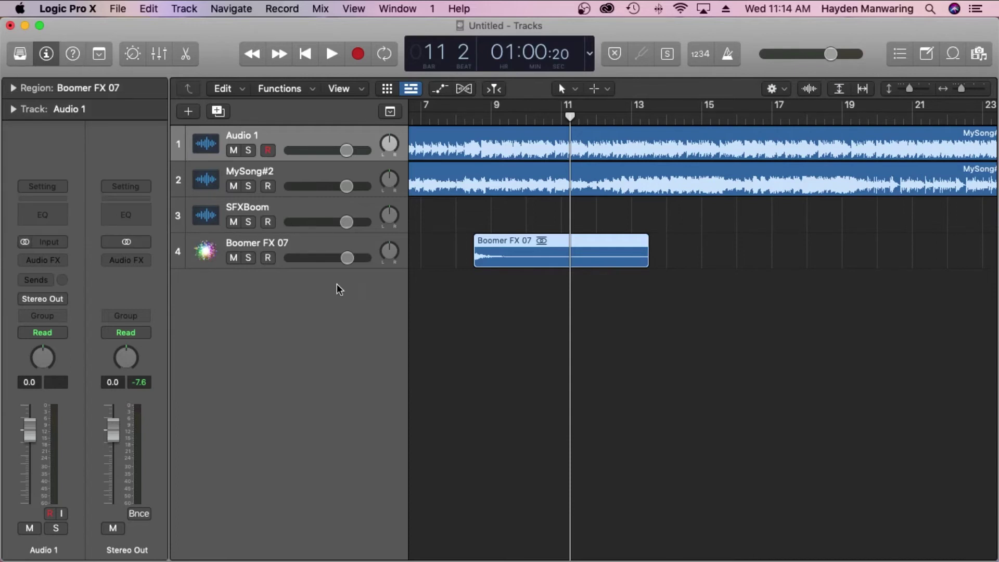
{"action": "left_click", "coordinate": [14, 109]}
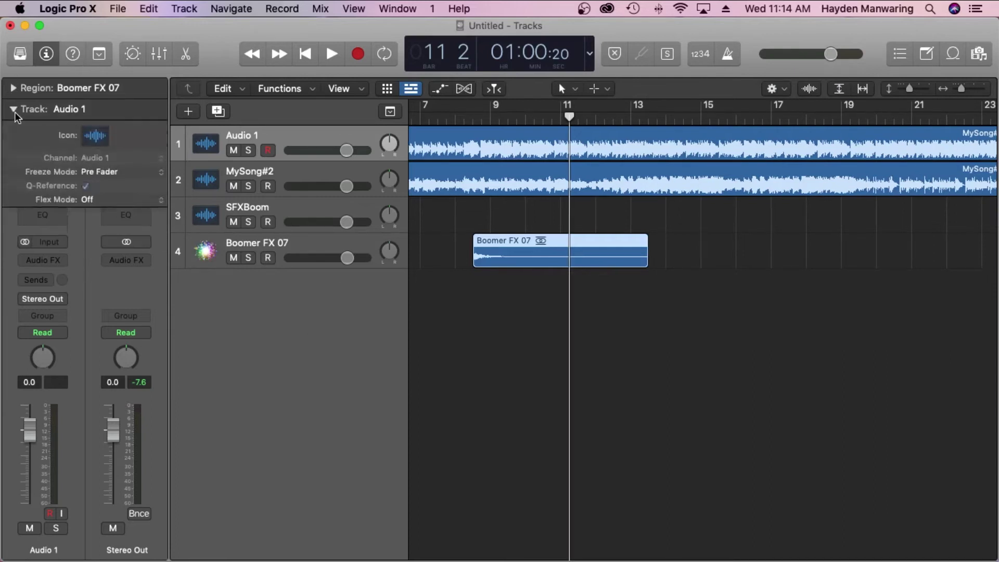
{"action": "left_click", "coordinate": [14, 88]}
{"action": "left_click", "coordinate": [13, 88]}
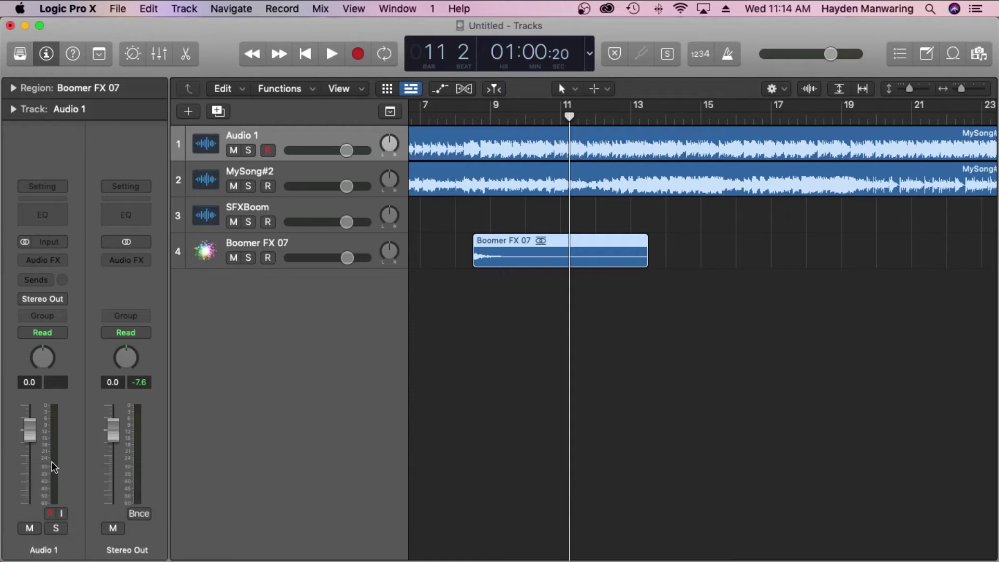
- Compare the channel strips of Audio 1 and MySong#2, and set the Audio 1 volume fader to 0.1
{"action": "left_click", "coordinate": [320, 132]}
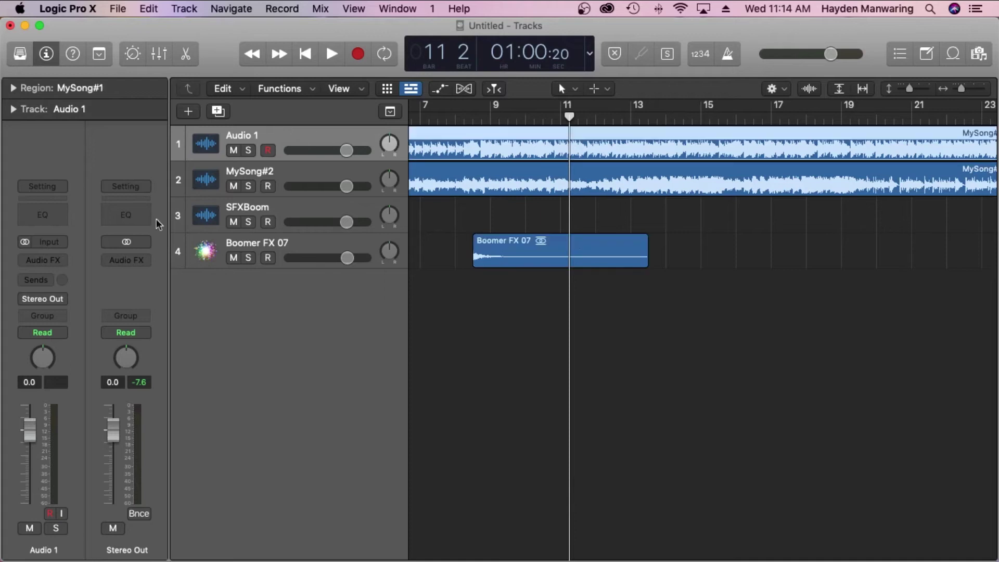
{"action": "left_click", "coordinate": [292, 169]}
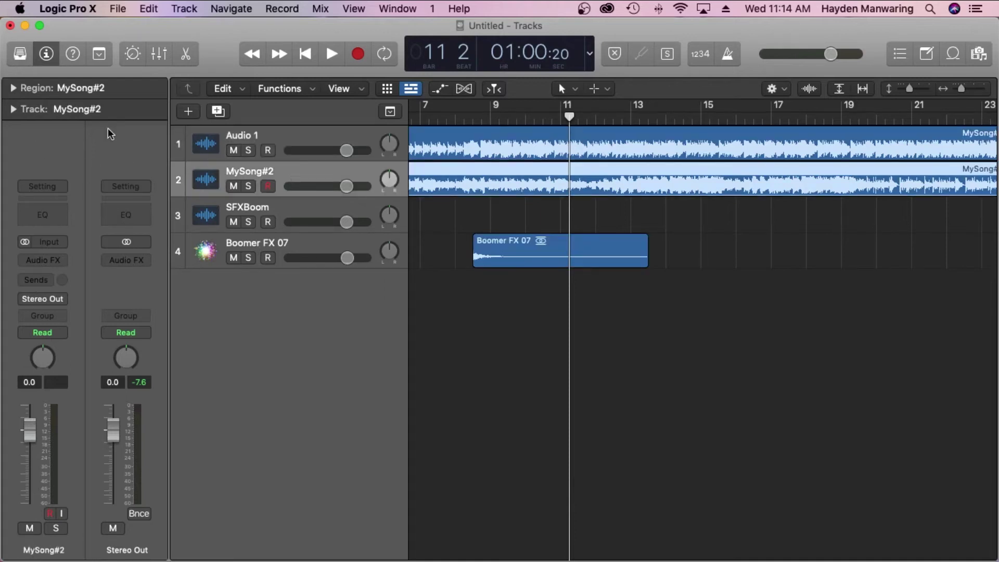
{"action": "left_click", "coordinate": [267, 135]}
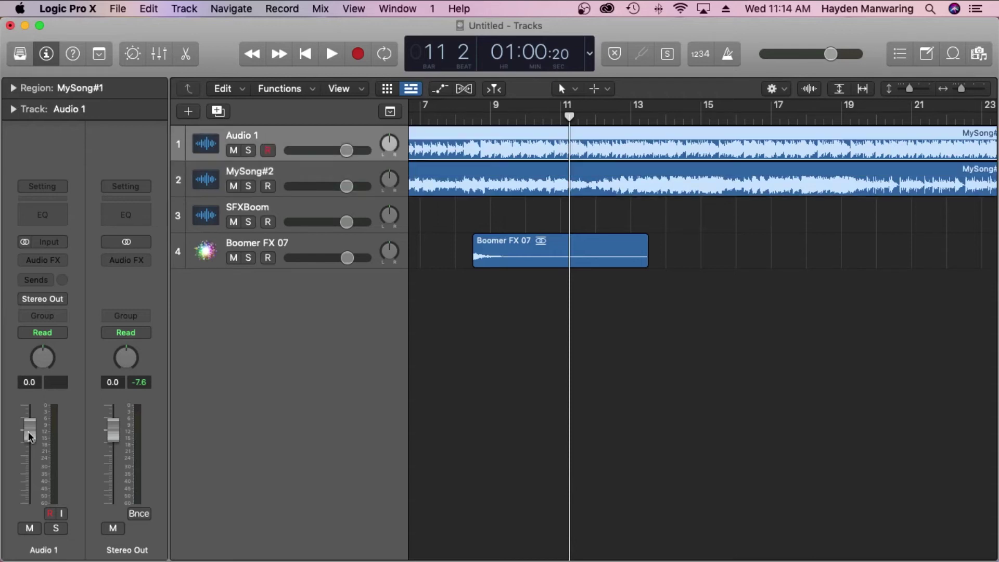
{"action": "left_click_drag", "start_coordinate": [30, 438], "coordinate": [30, 436]}
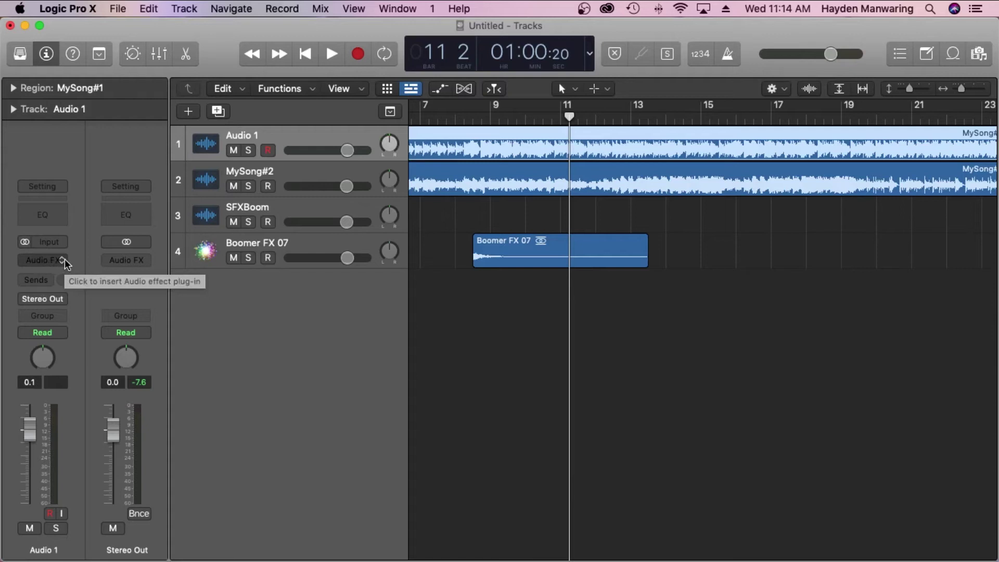
- Try the solo and mute functions on the Audio 1 channel strip, switching each off again
{"action": "left_click", "coordinate": [56, 528]}
{"action": "left_click", "coordinate": [57, 527]}
{"action": "left_click", "coordinate": [31, 528]}
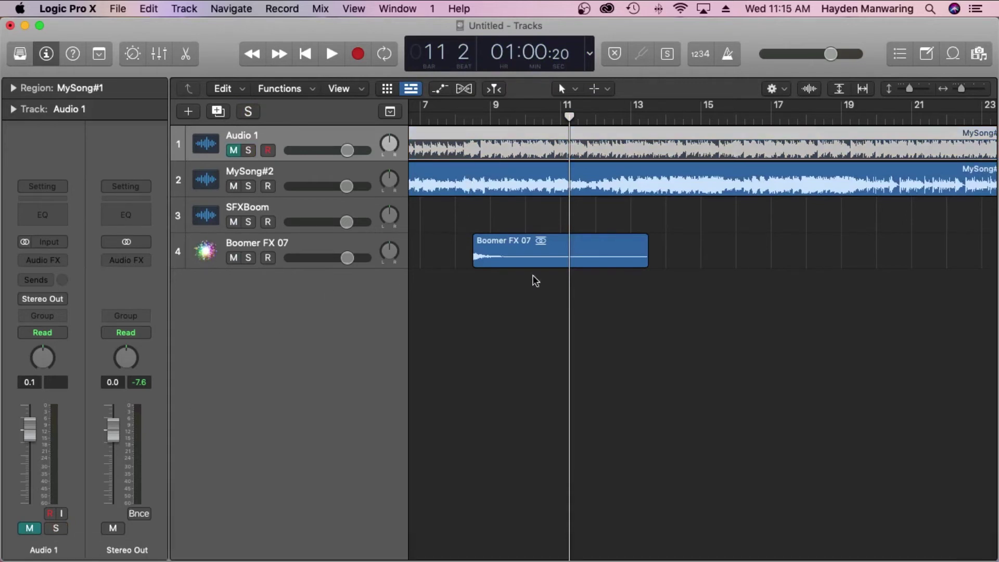
{"action": "left_click", "coordinate": [30, 528]}
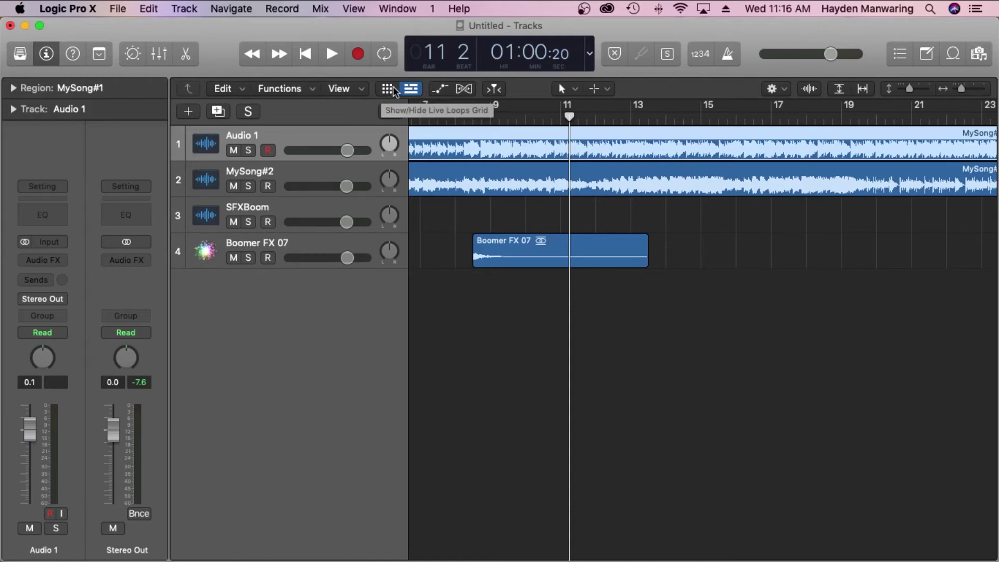
- Add a fade-in about one bar long at the start of the Boomer FX 07 region with the Fade Tool, and return to the Pointer Tool
{"action": "left_click", "coordinate": [562, 88]}
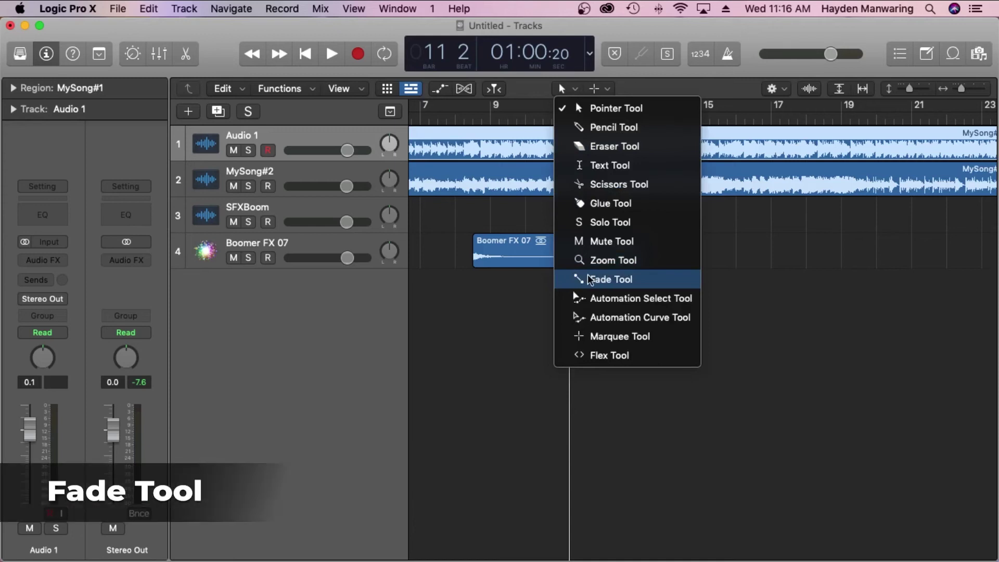
{"action": "left_click", "coordinate": [605, 280]}
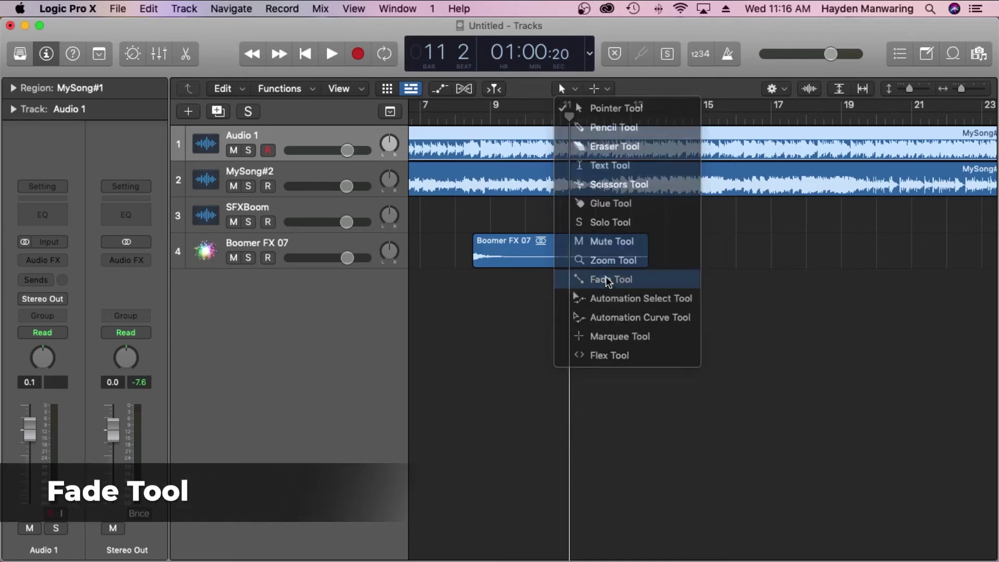
{"action": "left_click_drag", "start_coordinate": [504, 259], "coordinate": [439, 258]}
{"action": "scroll", "coordinate": [440, 259], "scroll_direction": "left", "scroll_amount": 1}
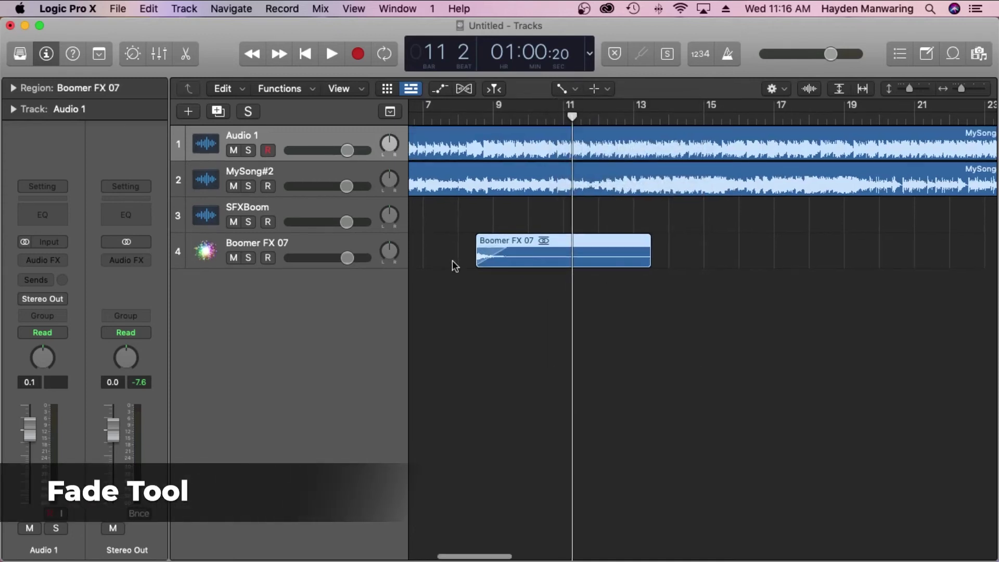
{"action": "key", "text": "Escape"}
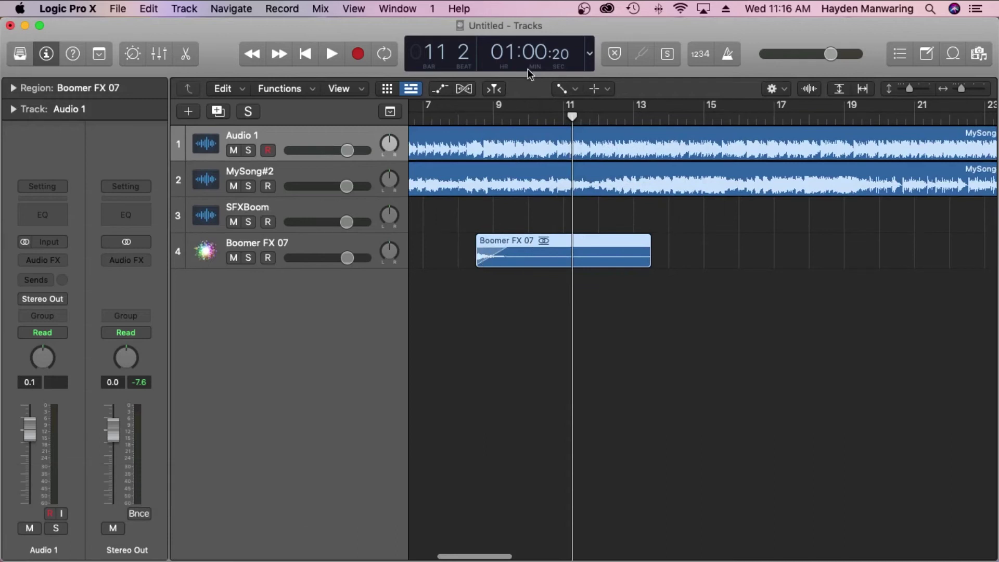
- Try the Overlap drag mode for regions and set the drag mode back to X-Fade
{"action": "left_click", "coordinate": [772, 89]}
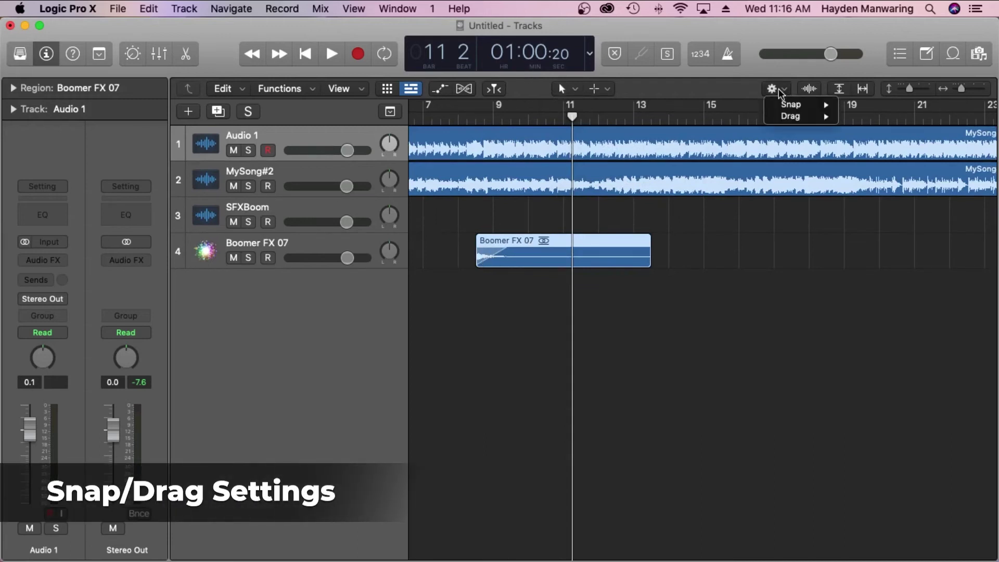
{"action": "mouse_move", "coordinate": [788, 117]}
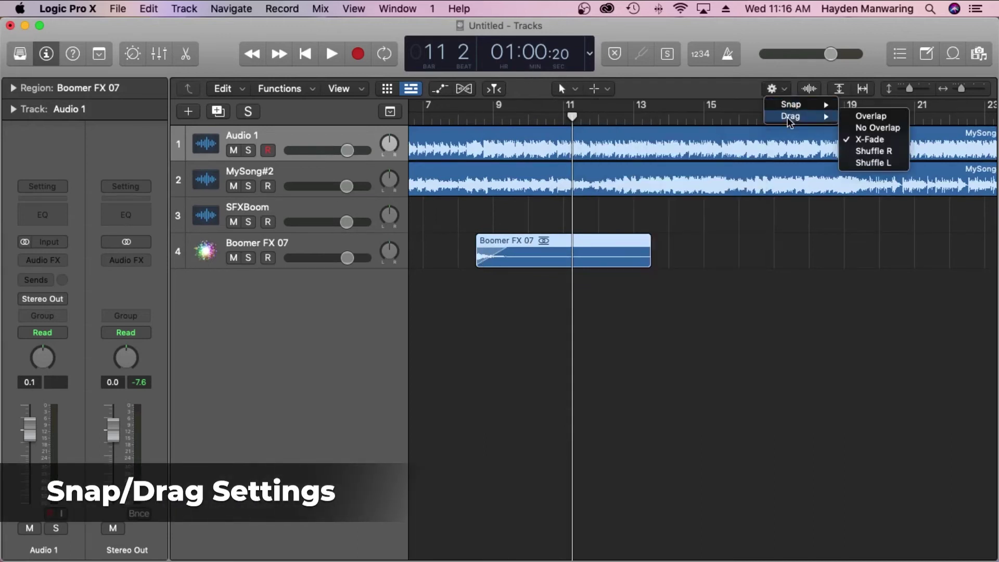
{"action": "left_click", "coordinate": [862, 117]}
{"action": "left_click", "coordinate": [772, 88]}
{"action": "mouse_move", "coordinate": [803, 119]}
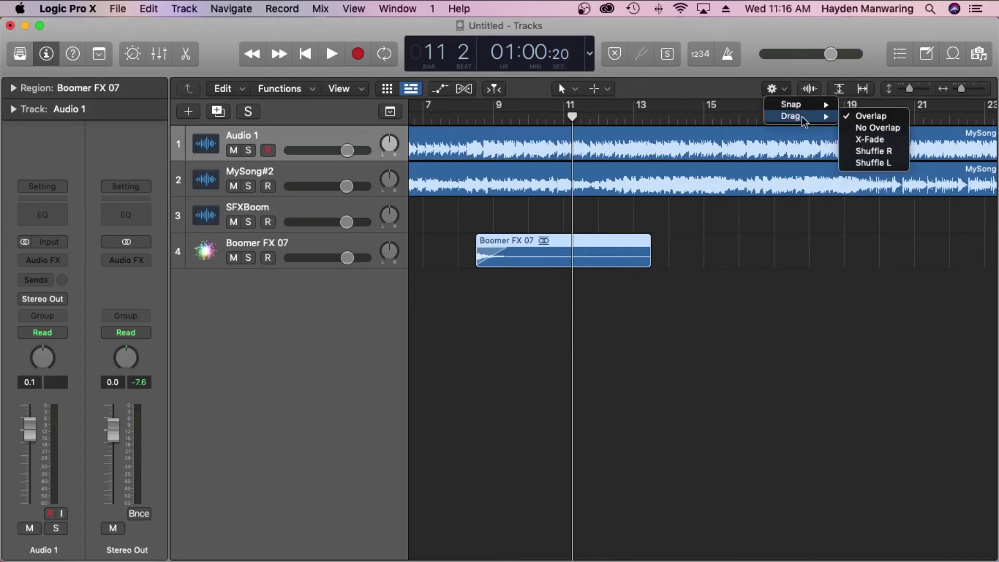
{"action": "left_click", "coordinate": [869, 139]}
- Move the SFXBoom region onto the Boomer FX 07 track at about bar 12, overlapping the end of the Boomer FX 07 region
{"action": "scroll", "coordinate": [763, 192], "scroll_direction": "right", "scroll_amount": 15}
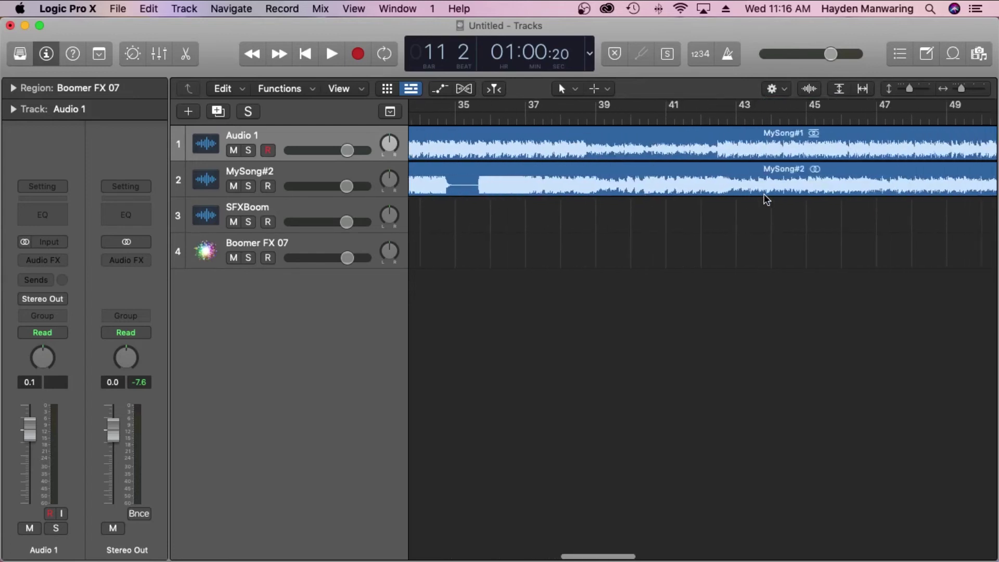
{"action": "scroll", "coordinate": [764, 194], "scroll_direction": "left", "scroll_amount": 20}
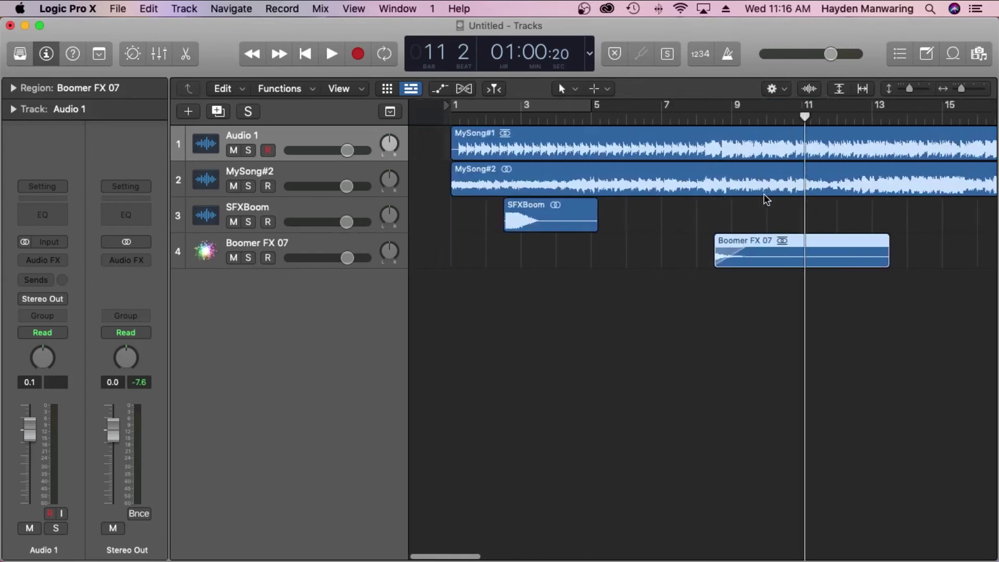
{"action": "scroll", "coordinate": [764, 195], "scroll_direction": "left", "scroll_amount": 2}
{"action": "left_click_drag", "start_coordinate": [504, 211], "coordinate": [840, 254]}
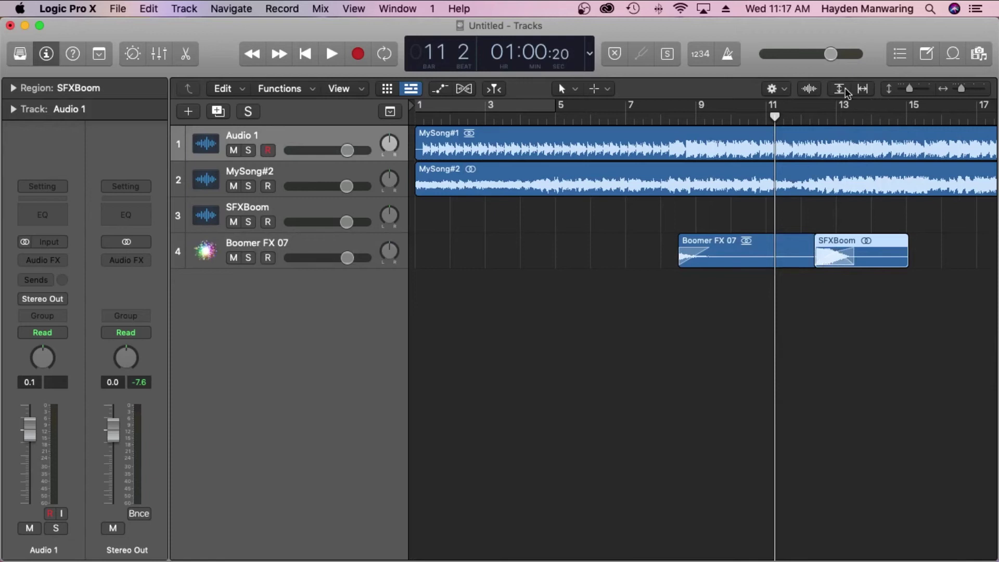
- Try waveform zoom and switch it off again, and enable both vertical and horizontal auto zoom for the tracks
{"action": "left_click", "coordinate": [810, 89]}
{"action": "left_click", "coordinate": [810, 89]}
{"action": "left_click", "coordinate": [840, 90]}
{"action": "left_click", "coordinate": [841, 91]}
{"action": "left_click", "coordinate": [863, 90]}
{"action": "left_click", "coordinate": [840, 90]}
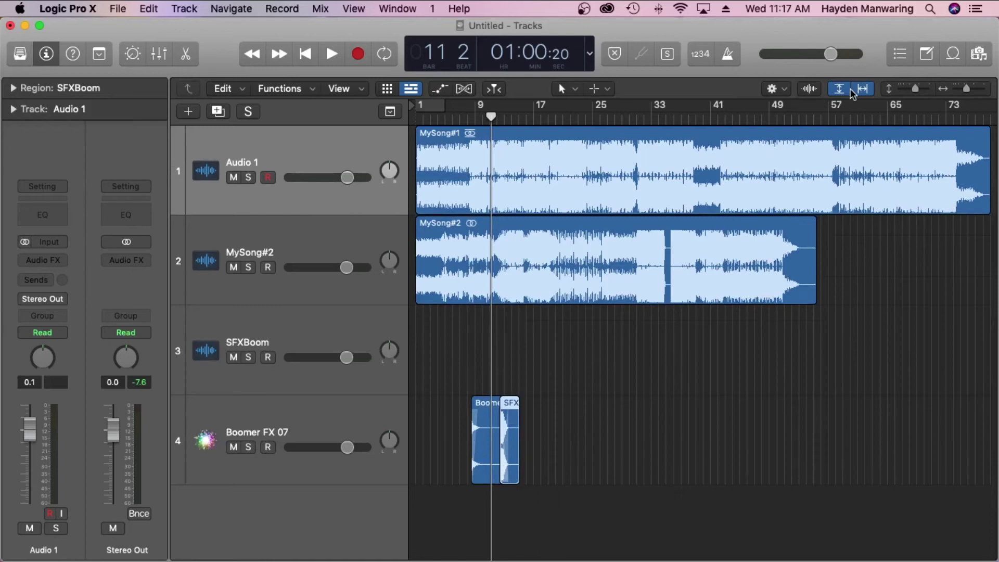
- Try adjusting the track zoom manually, and turn horizontal and vertical auto zoom back on
{"action": "left_click_drag", "start_coordinate": [917, 89], "coordinate": [945, 94]}
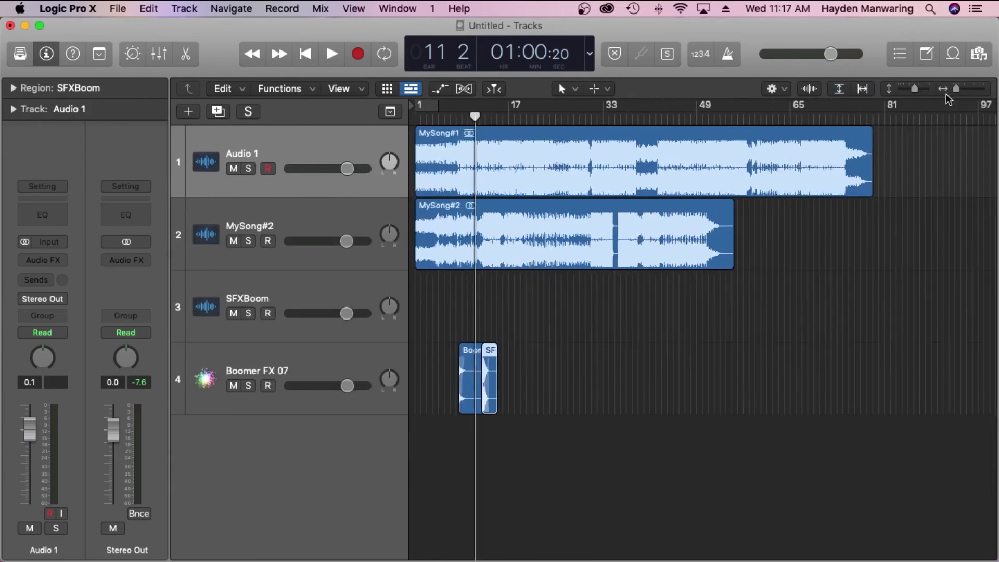
{"action": "left_click", "coordinate": [862, 90]}
{"action": "left_click", "coordinate": [845, 89]}
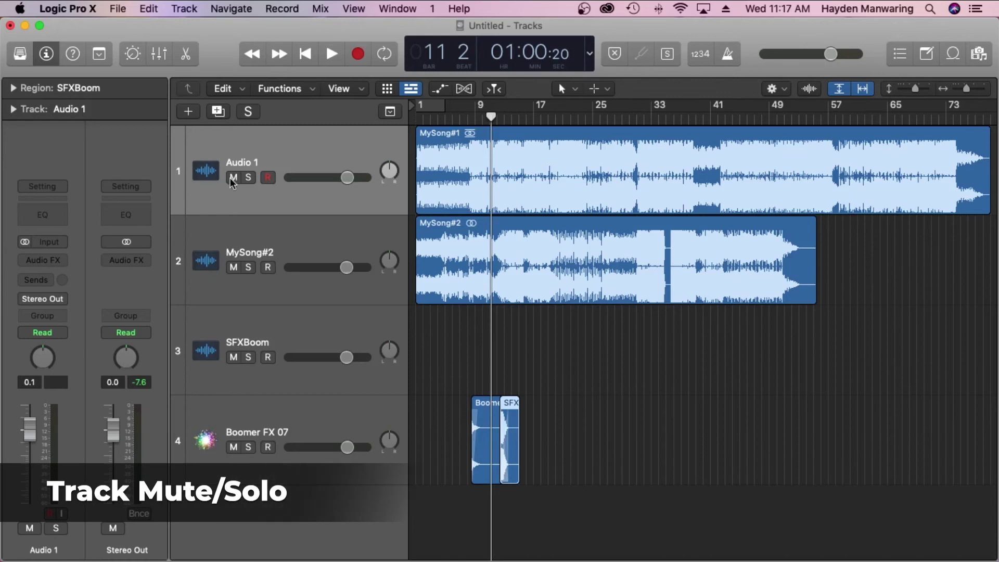
- Solo and unsolo the Audio 1 track from its header, and set the track's volume to 0.0
{"action": "left_click", "coordinate": [248, 177]}
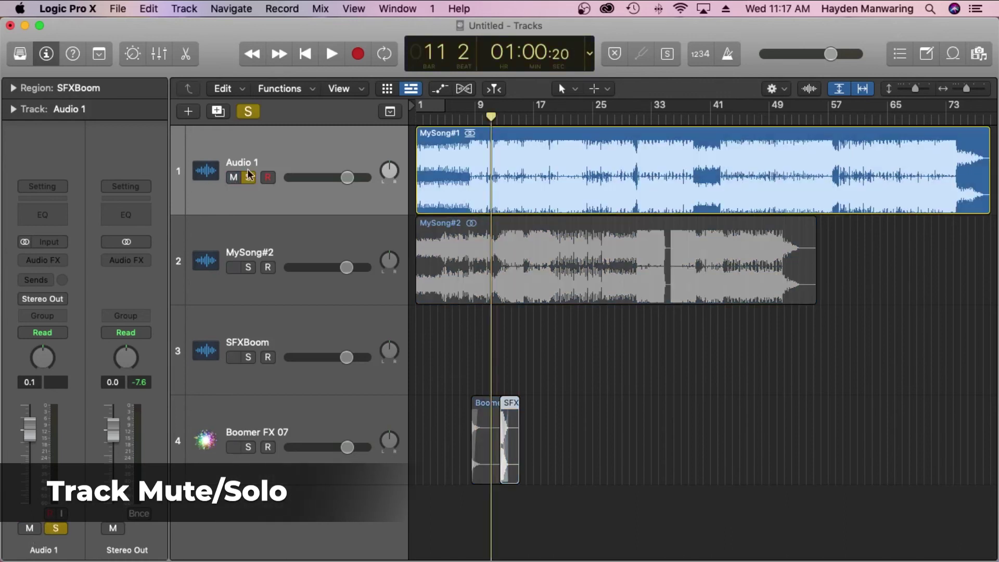
{"action": "left_click", "coordinate": [249, 176]}
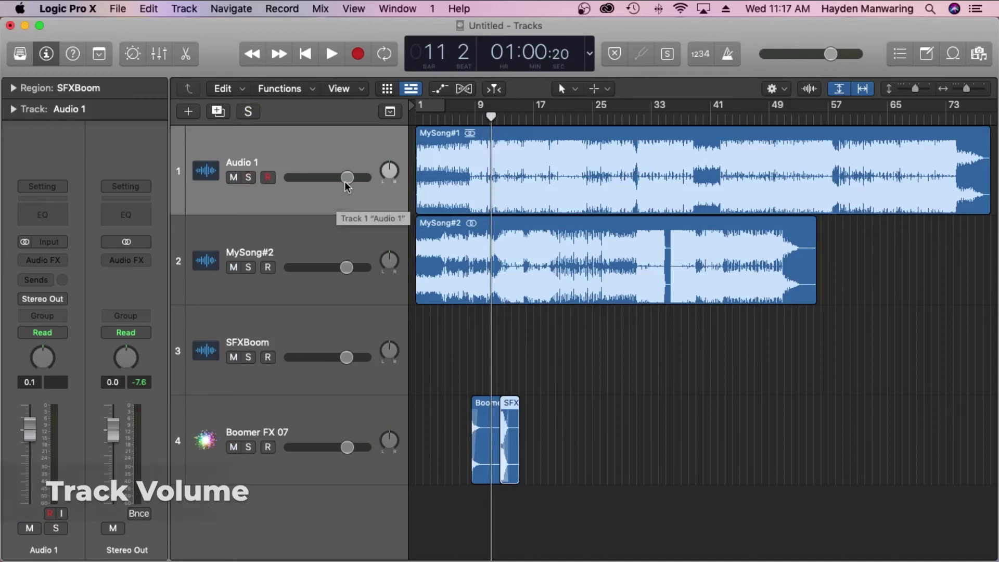
{"action": "mouse_move", "coordinate": [347, 177]}
{"action": "left_mouse_down"}
{"action": "mouse_move", "coordinate": [332, 177]}
{"action": "mouse_move", "coordinate": [346, 177]}
{"action": "left_mouse_up"}
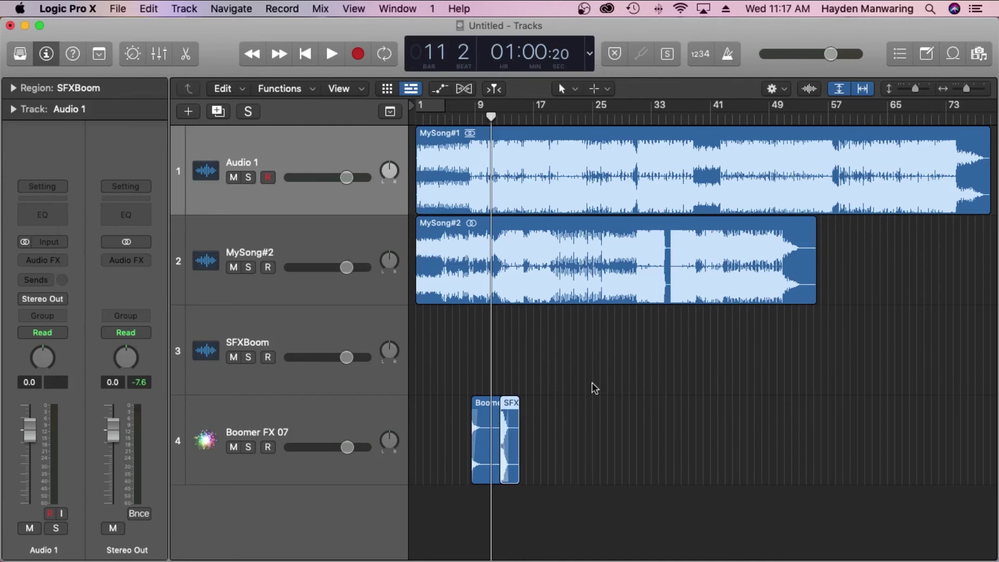
- Review Quick Help, the Loop Browser and the region drag modes, closing each one without changes
{"action": "left_click", "coordinate": [76, 58]}
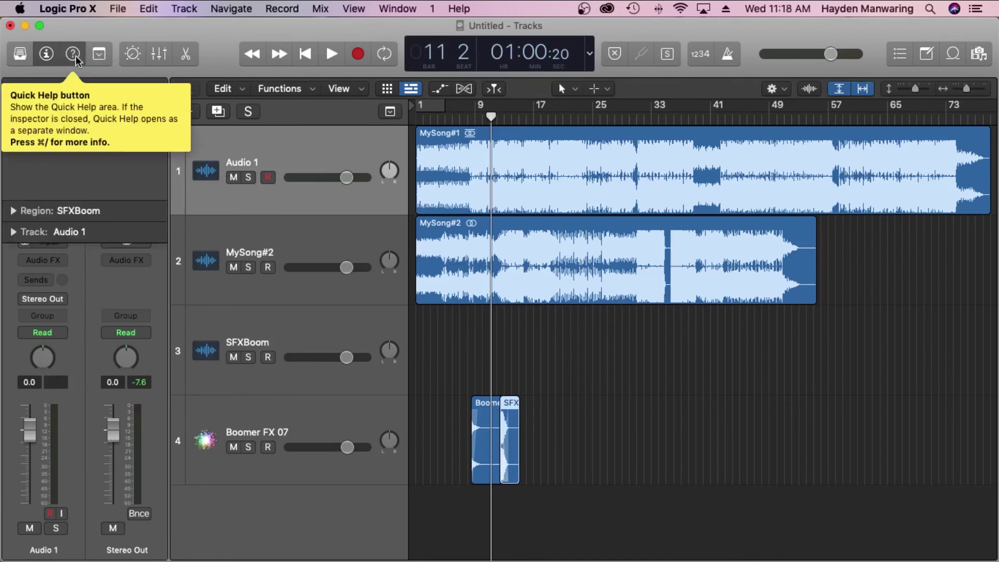
{"action": "left_click", "coordinate": [76, 58]}
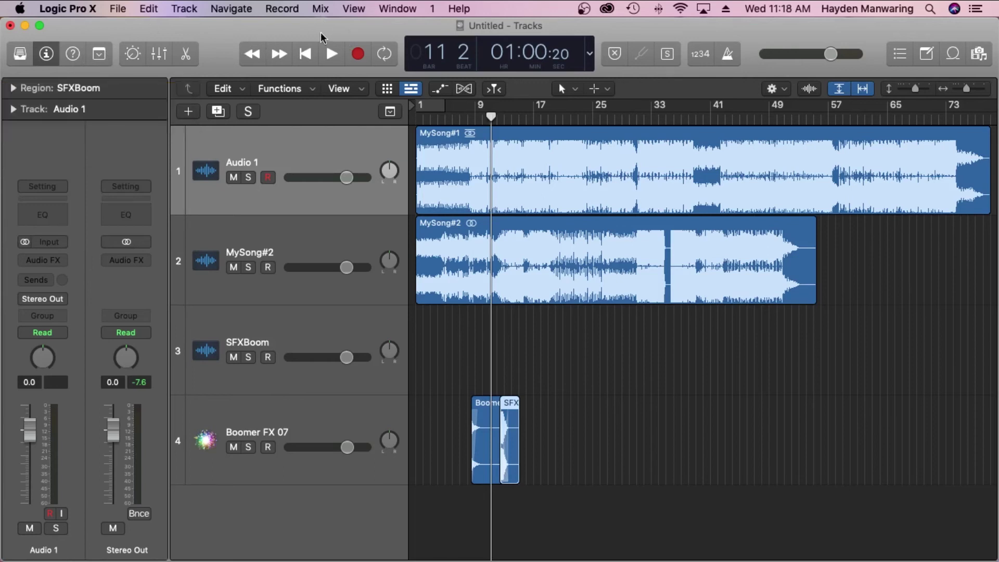
{"action": "left_click", "coordinate": [954, 57]}
{"action": "left_click", "coordinate": [954, 57]}
{"action": "left_click", "coordinate": [779, 89]}
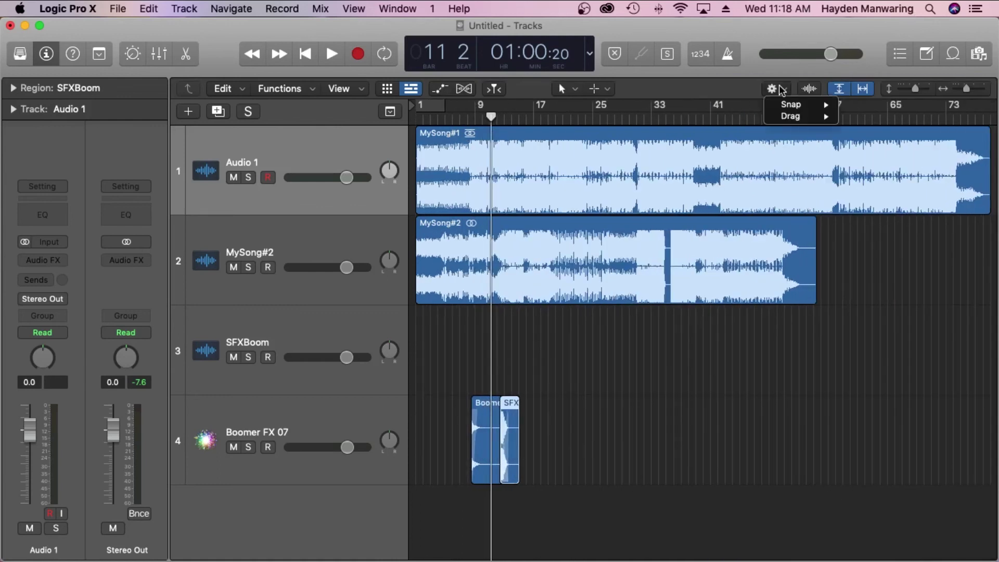
{"action": "mouse_move", "coordinate": [827, 117]}
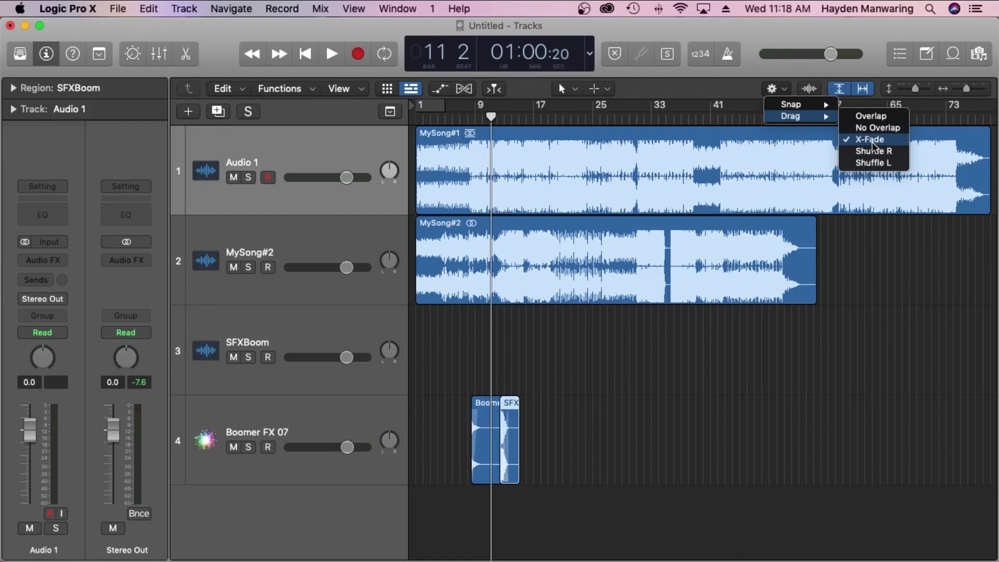
{"action": "left_click", "coordinate": [779, 207]}
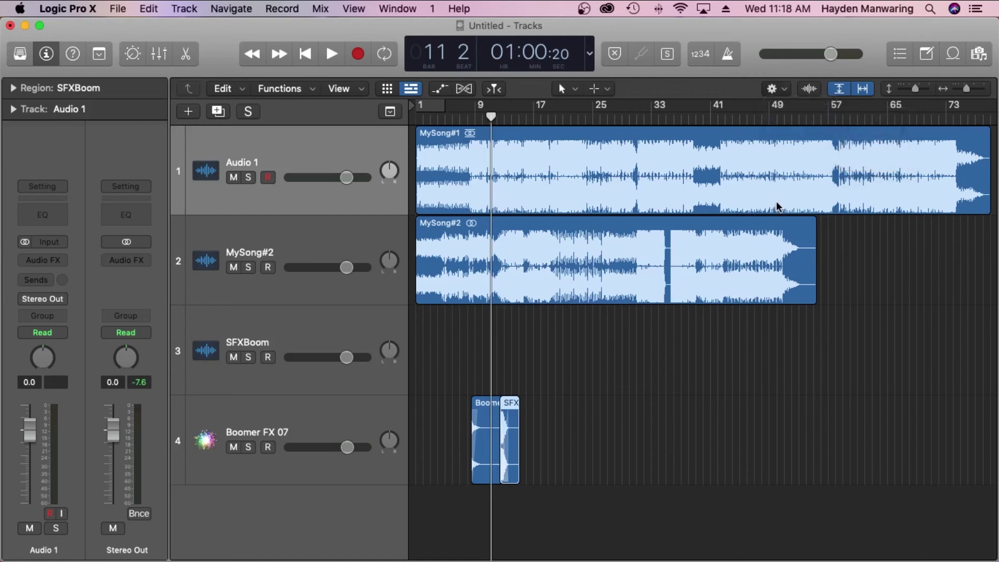
- Trim the end of the MySong#2 region to about bar 52 and the end of the MySong#1 region to about bar 45
{"action": "left_click", "coordinate": [794, 263]}
{"action": "mouse_move", "coordinate": [810, 269]}
{"action": "left_mouse_down"}
{"action": "mouse_move", "coordinate": [673, 280]}
{"action": "mouse_move", "coordinate": [794, 265]}
{"action": "left_mouse_up"}
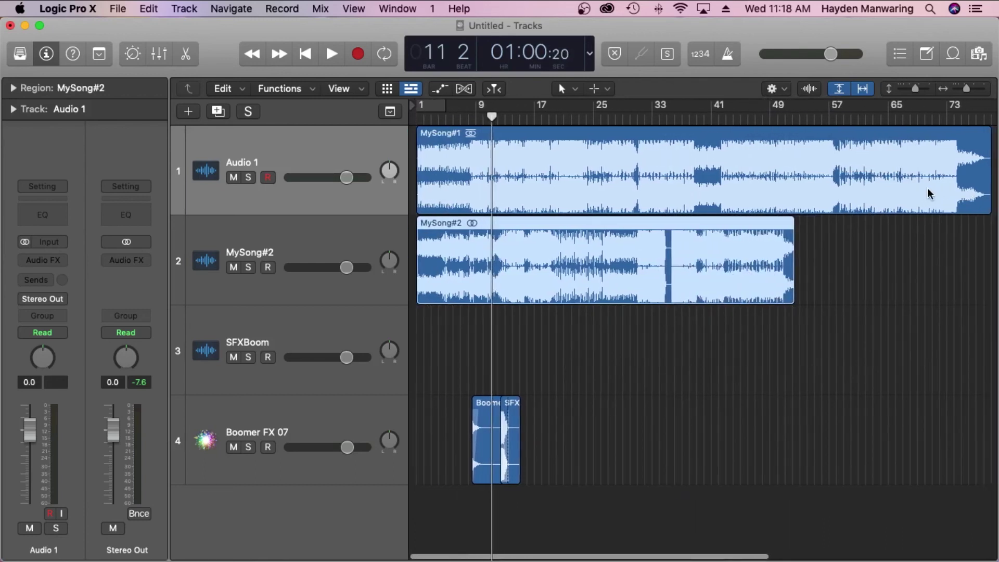
{"action": "left_click_drag", "start_coordinate": [988, 187], "coordinate": [729, 190]}
{"action": "mouse_move", "coordinate": [895, 207]}
{"action": "left_mouse_down"}
{"action": "mouse_move", "coordinate": [879, 208]}
{"action": "mouse_move", "coordinate": [908, 206]}
{"action": "left_mouse_up"}
- Split the MySong#1 region at the playhead near bar 11, and move the playhead to bar 23
{"action": "right_click", "coordinate": [529, 151]}
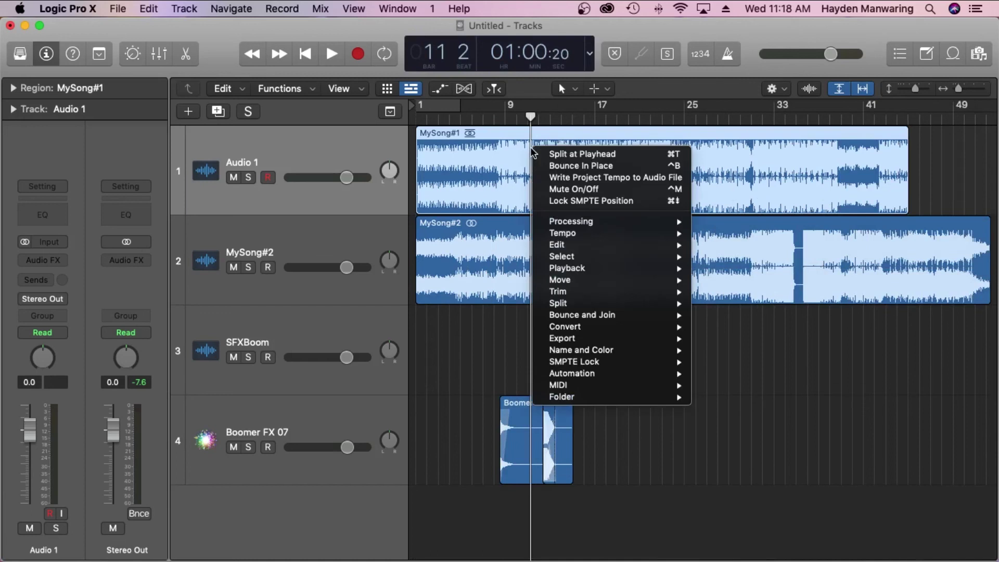
{"action": "left_click", "coordinate": [563, 154]}
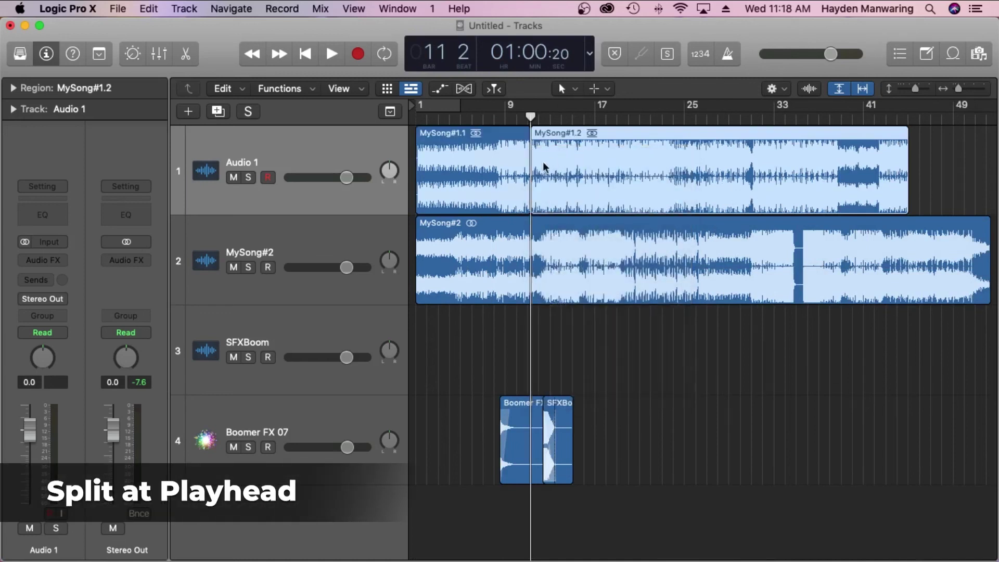
{"action": "left_click_drag", "start_coordinate": [530, 117], "coordinate": [659, 118]}
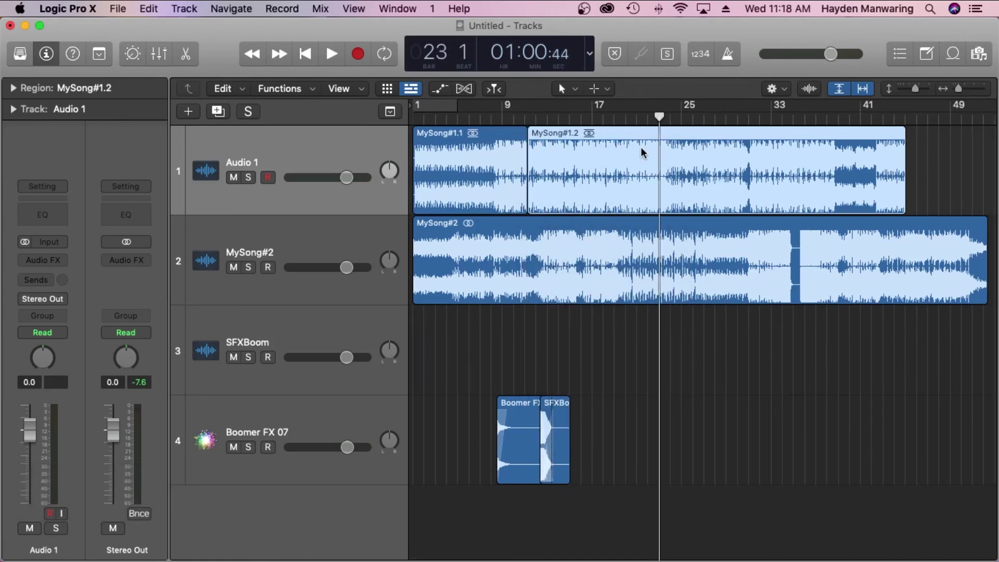
- Split the MySong#1.2 region at the playhead at bar 23
{"action": "key", "text": "super+t"}
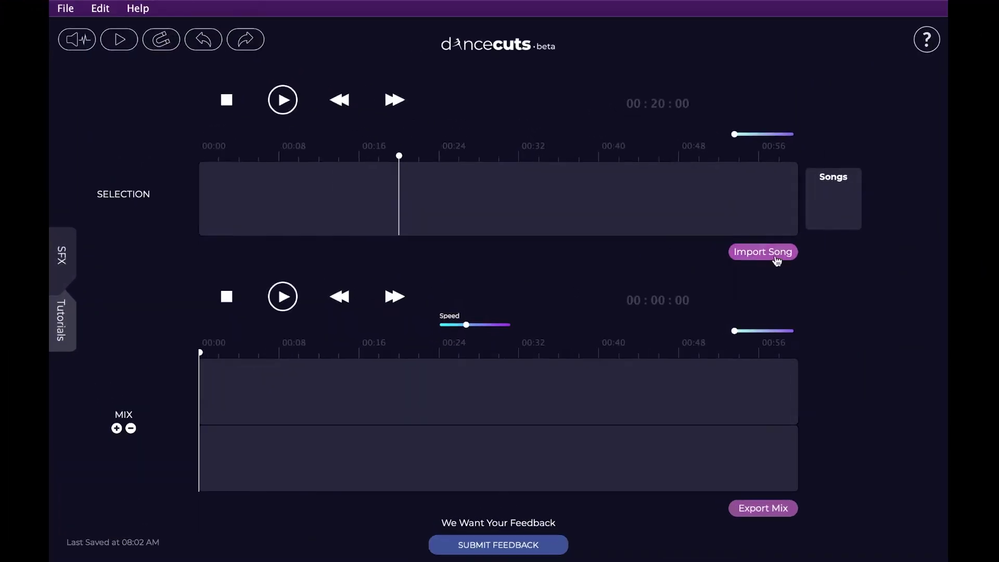
- Switch to Dancecuts, import Song #1 and place its first 24 seconds or so at the start of the first mix track
{"action": "left_click", "coordinate": [743, 252]}
{"action": "double_click", "coordinate": [410, 116]}
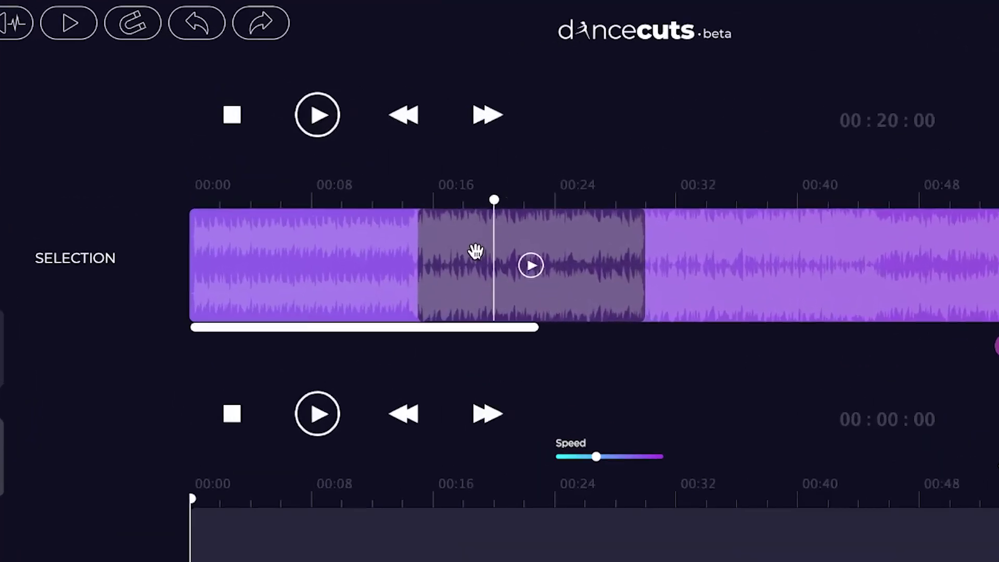
{"action": "left_click_drag", "start_coordinate": [380, 188], "coordinate": [241, 192]}
{"action": "left_click_drag", "start_coordinate": [404, 282], "coordinate": [544, 285]}
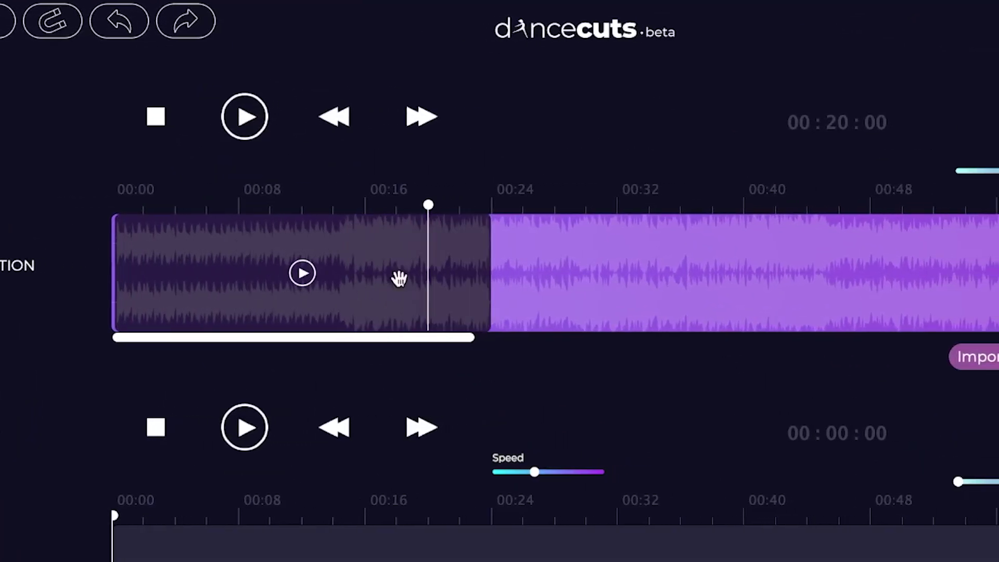
{"action": "left_click", "coordinate": [302, 272]}
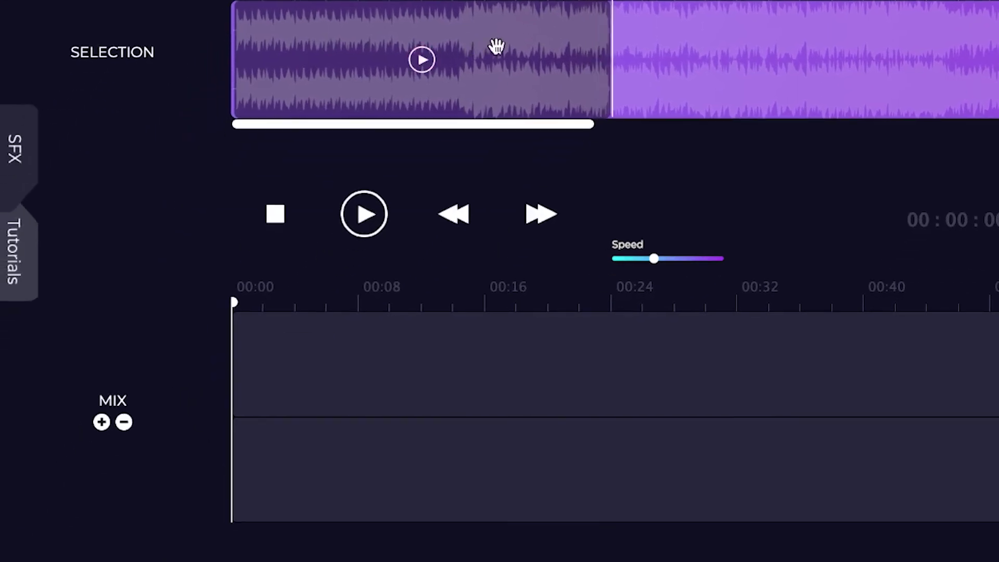
{"action": "left_click_drag", "start_coordinate": [496, 46], "coordinate": [446, 361]}
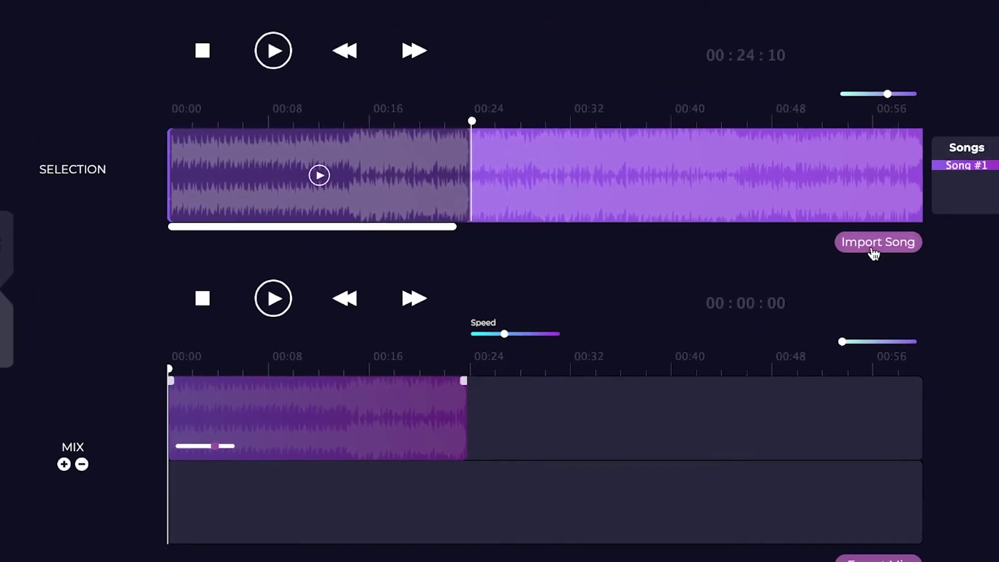
- Import Song #2 and place its section from about 00:24 to 00:48 on the second mix track, where the Song #1 clip ends
{"action": "left_click", "coordinate": [863, 240]}
{"action": "double_click", "coordinate": [353, 117]}
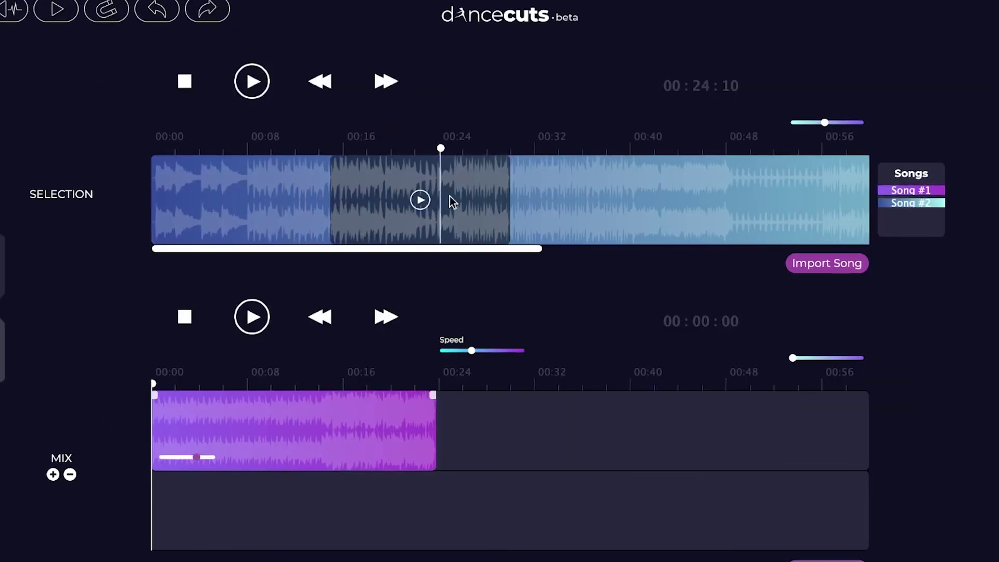
{"action": "left_click_drag", "start_coordinate": [476, 212], "coordinate": [500, 211]}
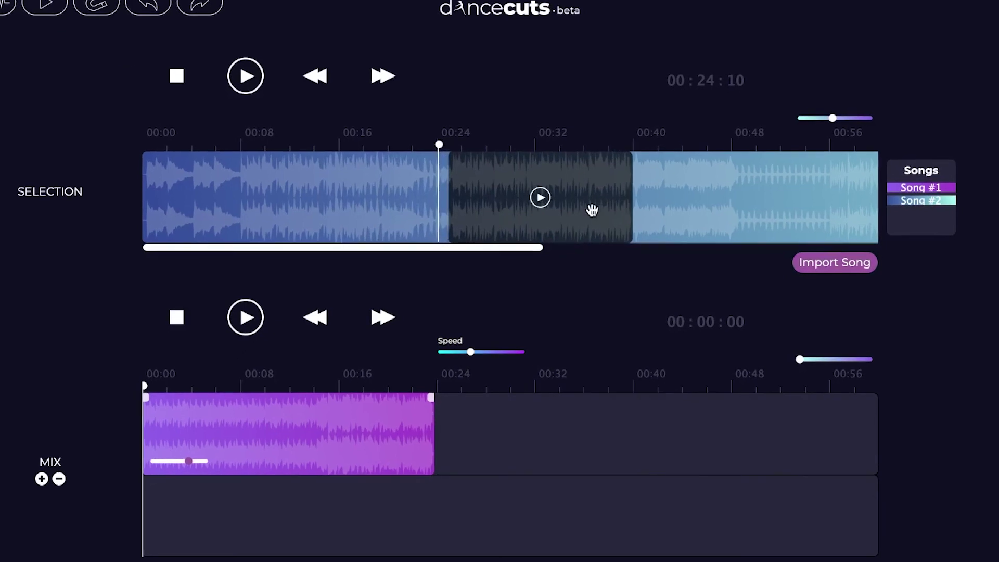
{"action": "left_click_drag", "start_coordinate": [628, 203], "coordinate": [660, 416]}
{"action": "left_click_drag", "start_coordinate": [565, 423], "coordinate": [561, 432]}
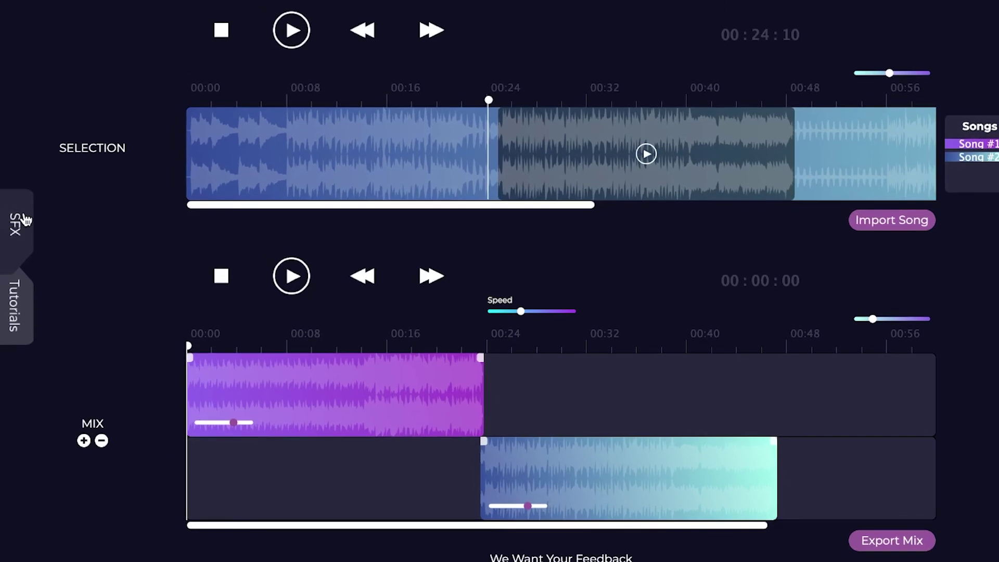
- Add a sound effect from the SFX library to the first mix track near the end of the Song #2 clip
{"action": "left_click", "coordinate": [23, 219]}
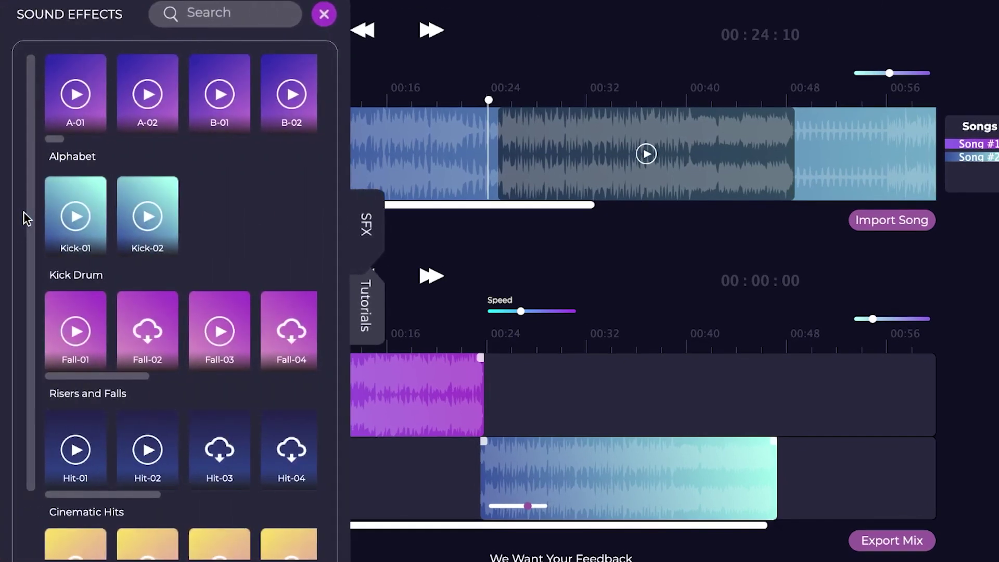
{"action": "left_click_drag", "start_coordinate": [135, 483], "coordinate": [796, 406]}
{"action": "left_click", "coordinate": [365, 227]}
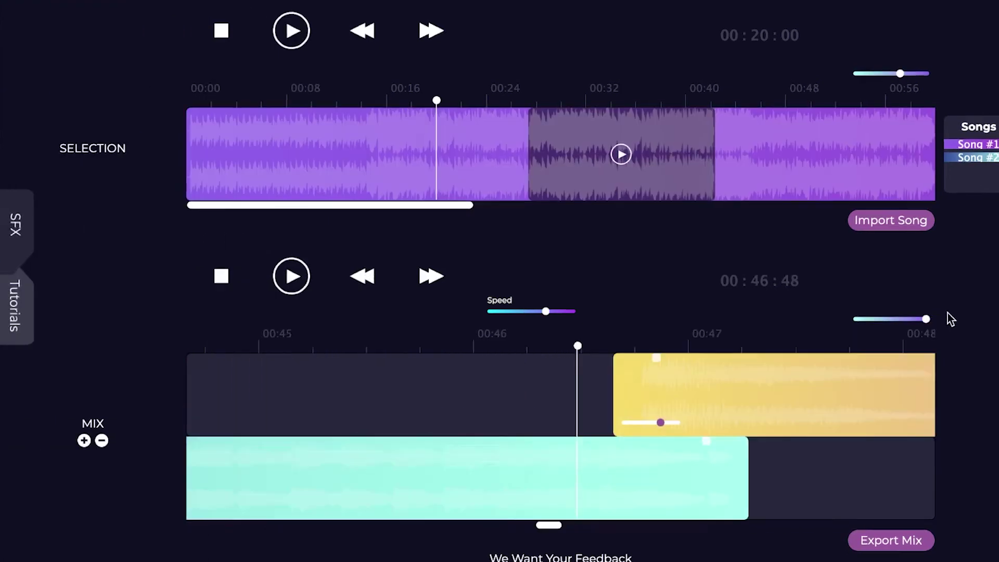
- Shift the sound effect clip on the first mix track to start at about 00:47, by the end of the Song #2 clip
{"action": "left_click_drag", "start_coordinate": [950, 319], "coordinate": [919, 320]}
{"action": "left_click_drag", "start_coordinate": [633, 397], "coordinate": [658, 398]}
{"action": "left_click_drag", "start_coordinate": [575, 394], "coordinate": [576, 395]}
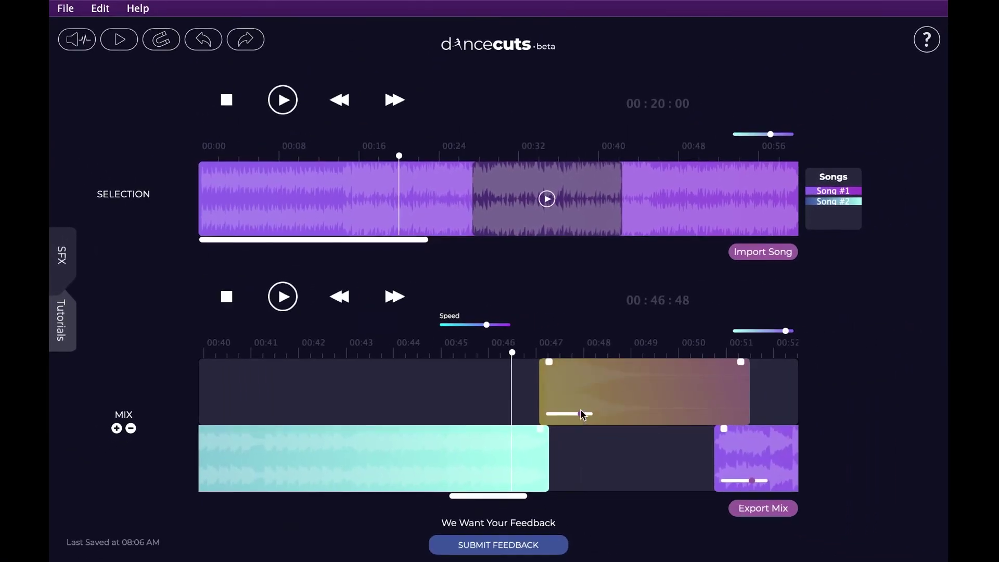